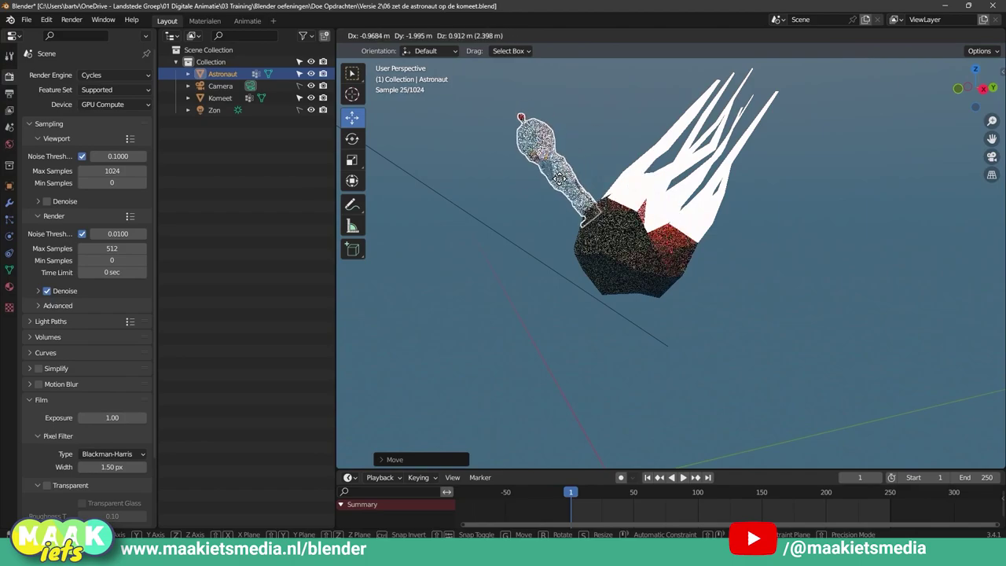
Step: Confirm the astronaut's position on the comet and orbit around the scene
click(559, 179)
middle_drag(608, 235, 715, 266)
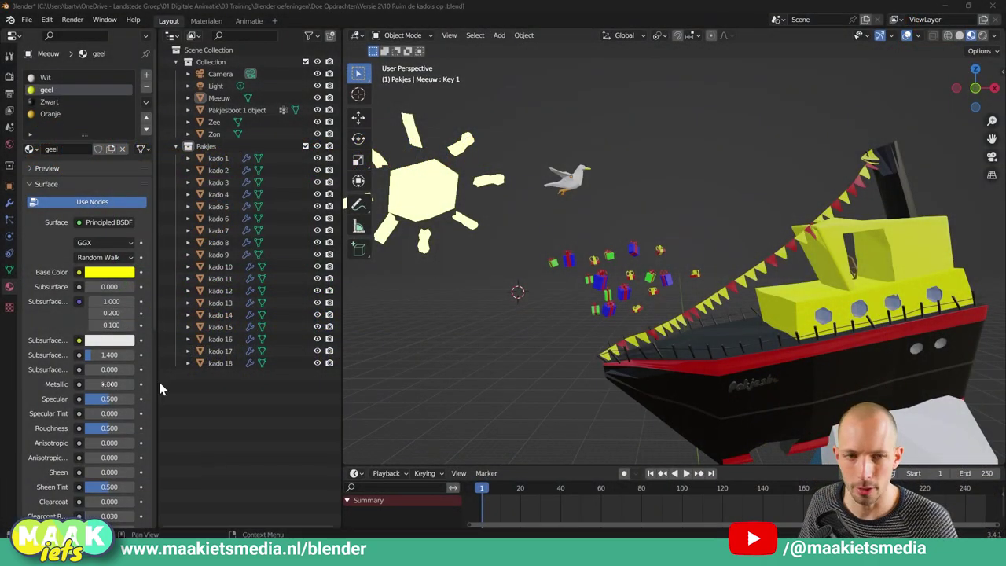
scroll(678, 305, down, 2)
scroll(661, 231, down, 2)
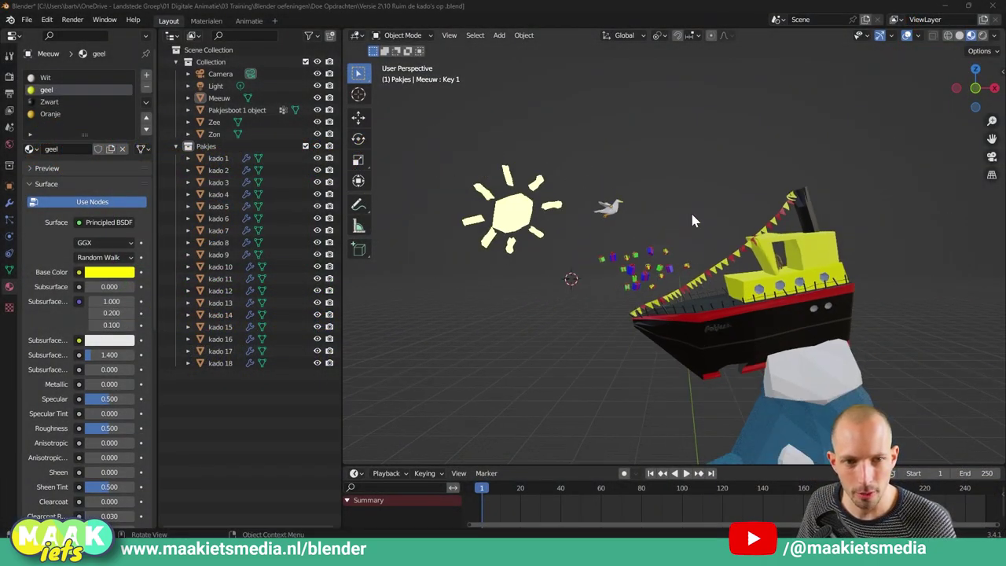
scroll(690, 210, up, 1)
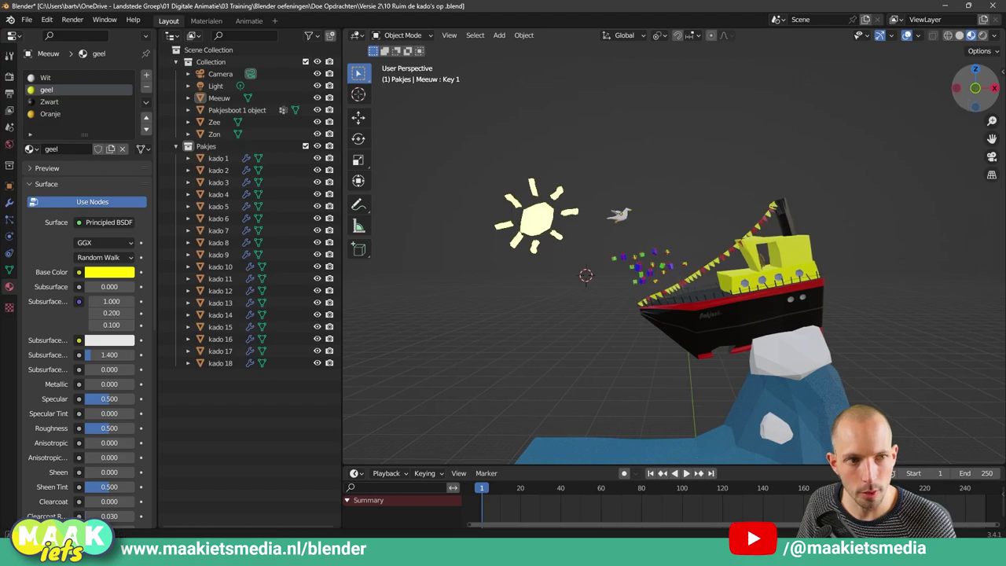
middle_drag(676, 236, 696, 232)
scroll(670, 238, up, 2)
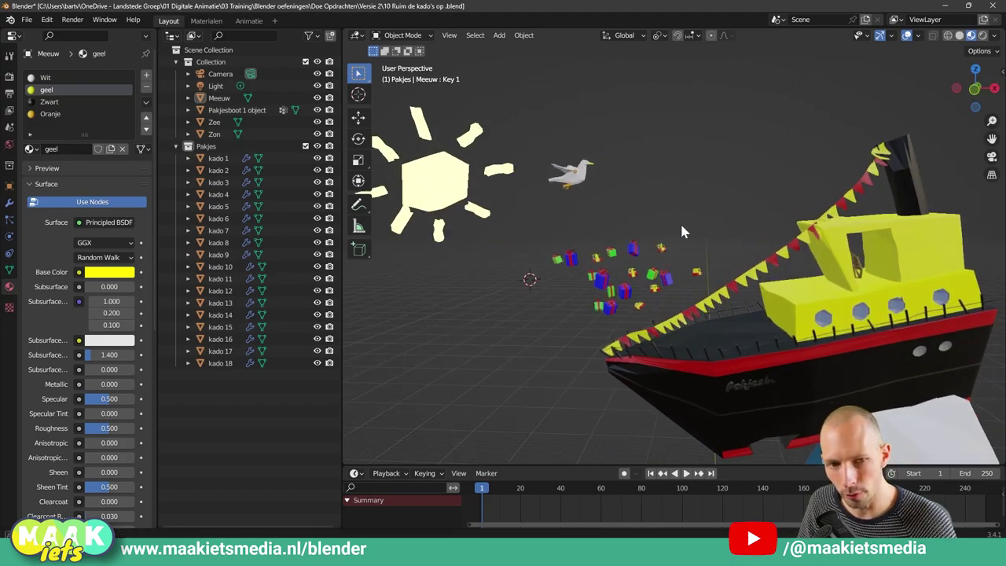
scroll(679, 221, up, 2)
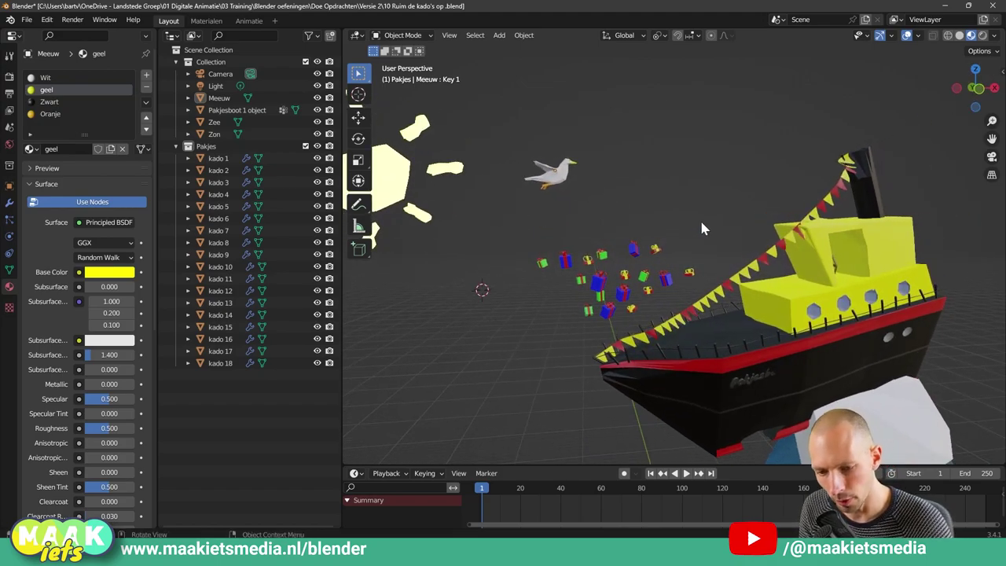
key(comma)
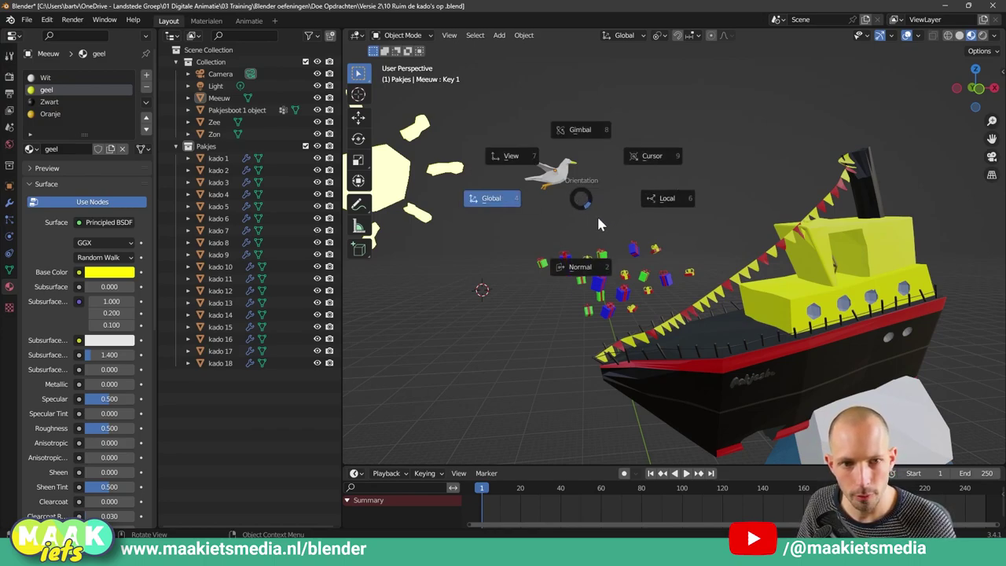
key(period)
key(period)
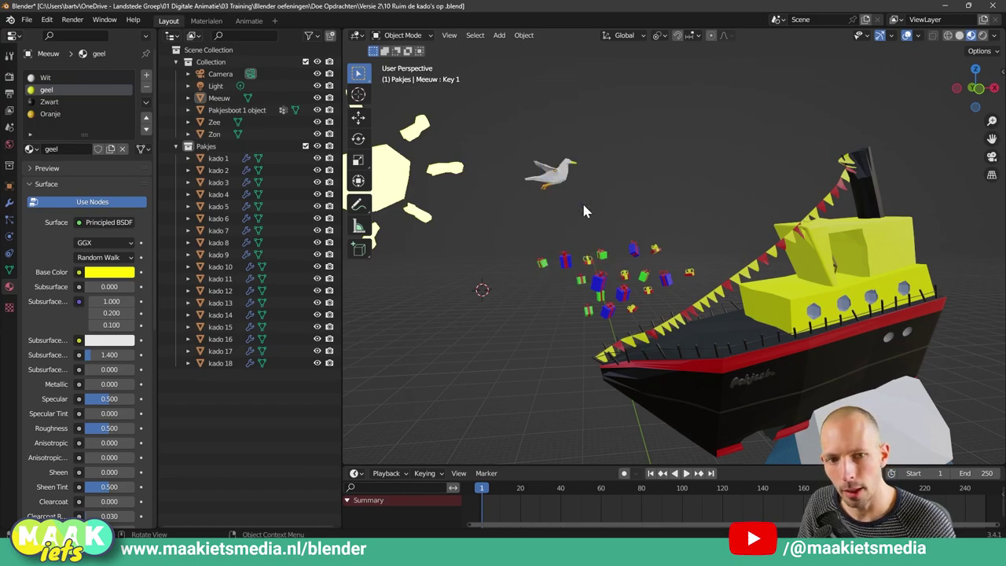
key(comma)
click(580, 207)
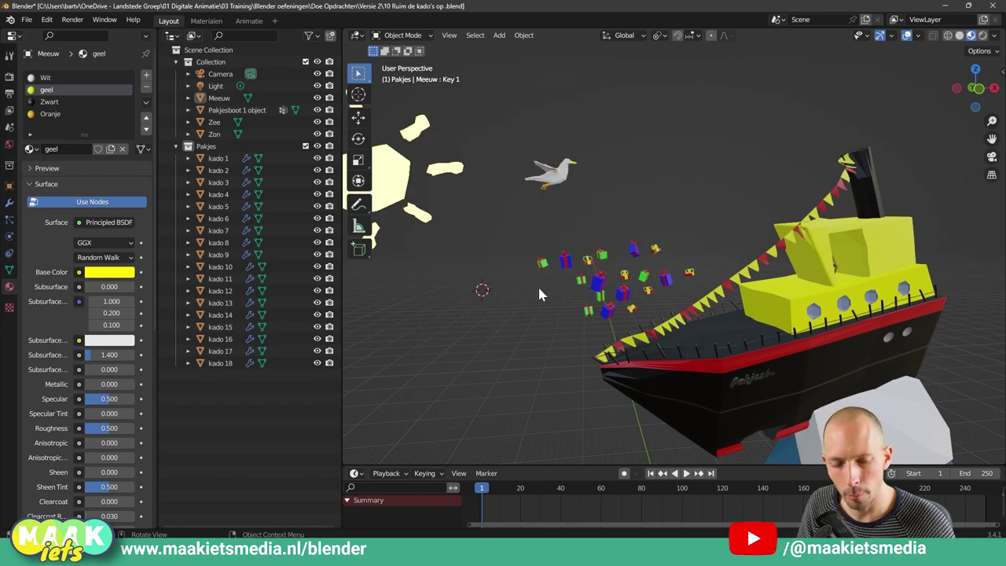
mouse_move(517, 240)
middle_down()
mouse_move(568, 243)
mouse_move(535, 247)
mouse_move(562, 252)
middle_up()
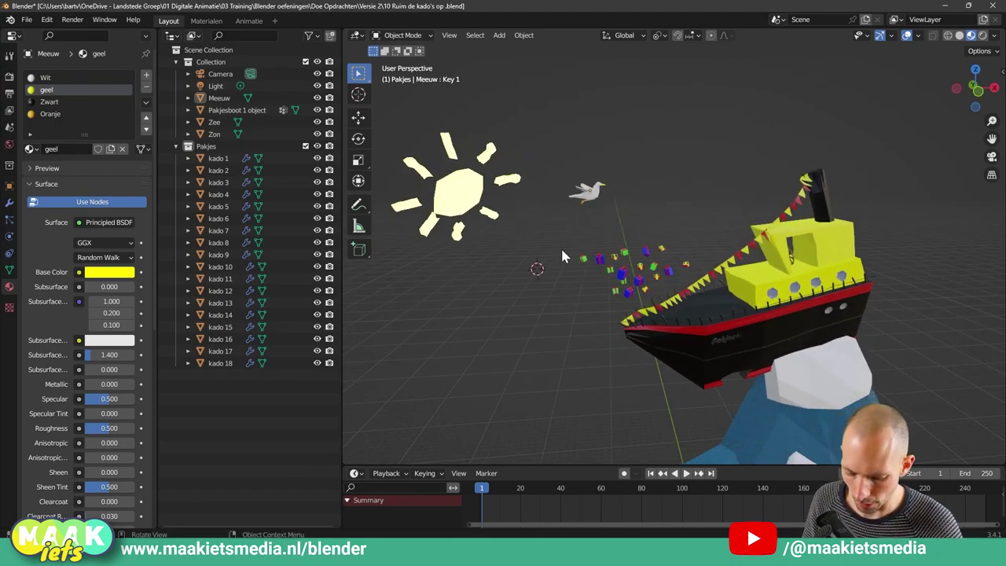
scroll(589, 236, up, 1)
scroll(591, 242, up, 2)
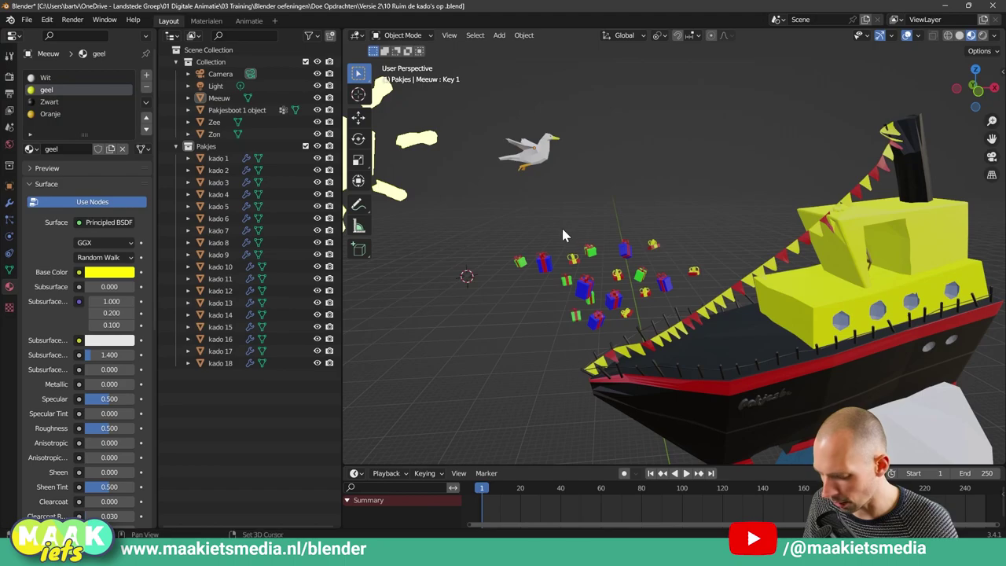
mouse_move(561, 234)
middle_down()
mouse_move(651, 221)
mouse_move(608, 232)
middle_up()
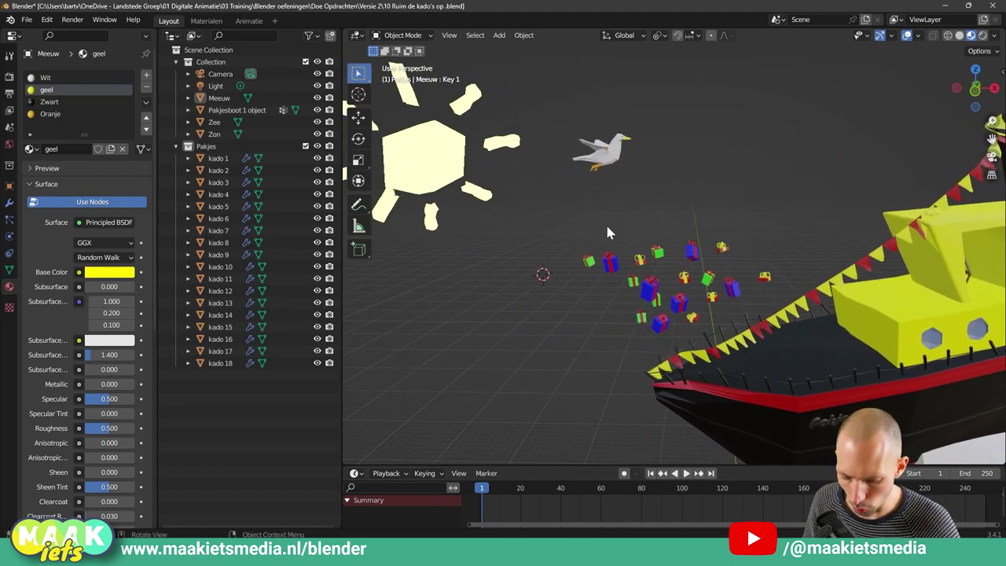
Step: Try Gimbal in the orientation pie menu, then return to Global
key(comma)
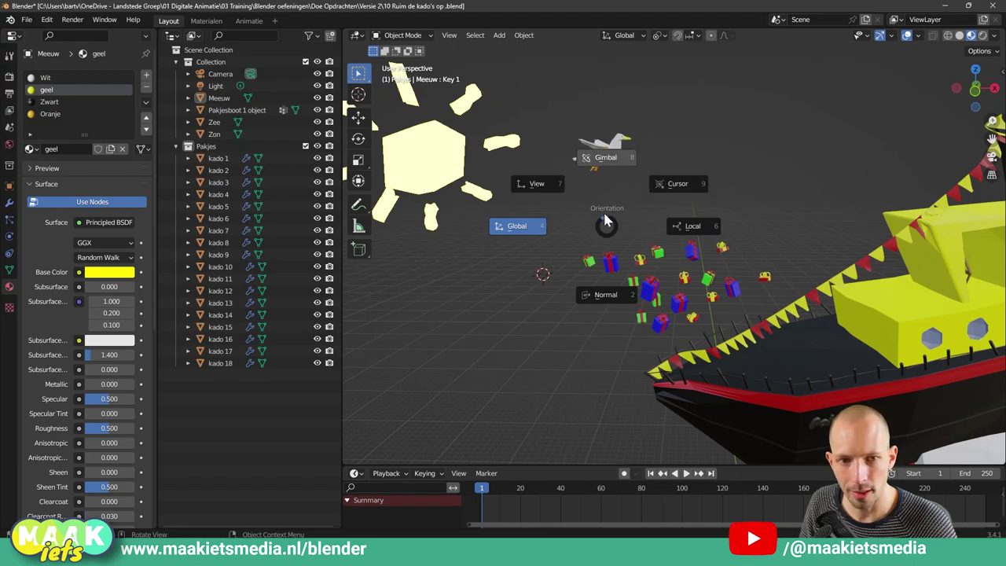
click(605, 157)
key(comma)
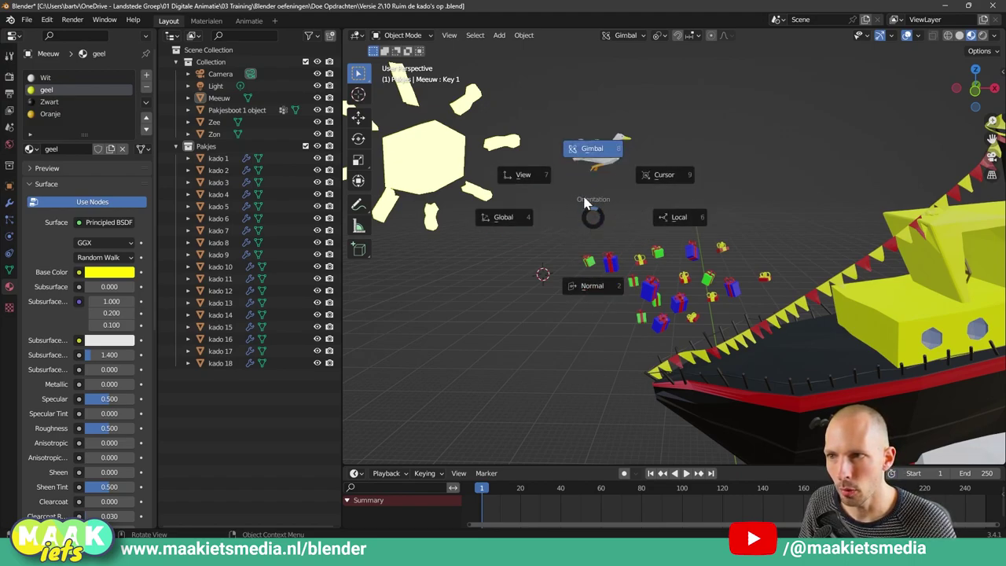
click(503, 223)
key(comma)
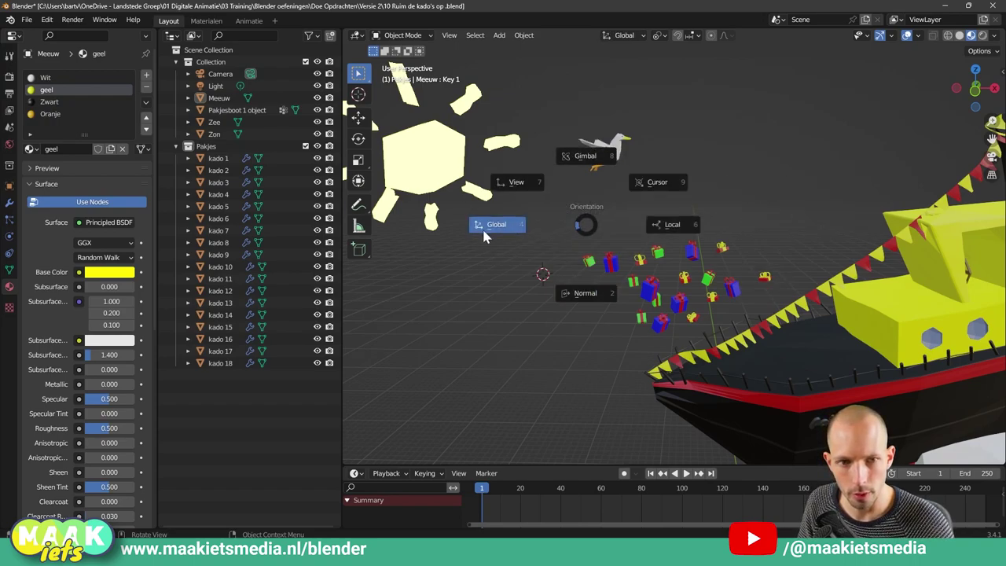
click(484, 236)
key(comma)
click(579, 225)
key(comma)
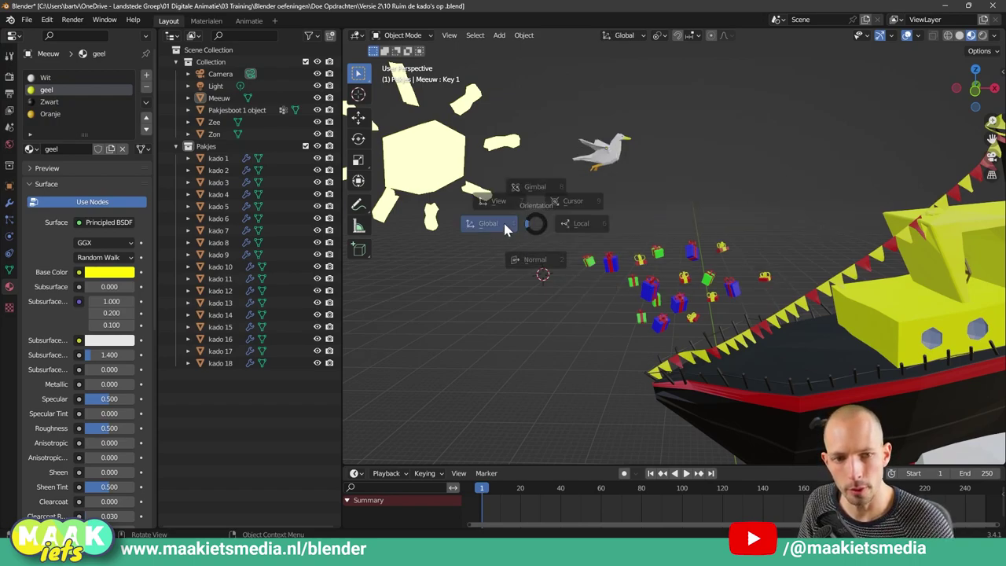
click(668, 216)
key(comma)
click(569, 220)
key(comma)
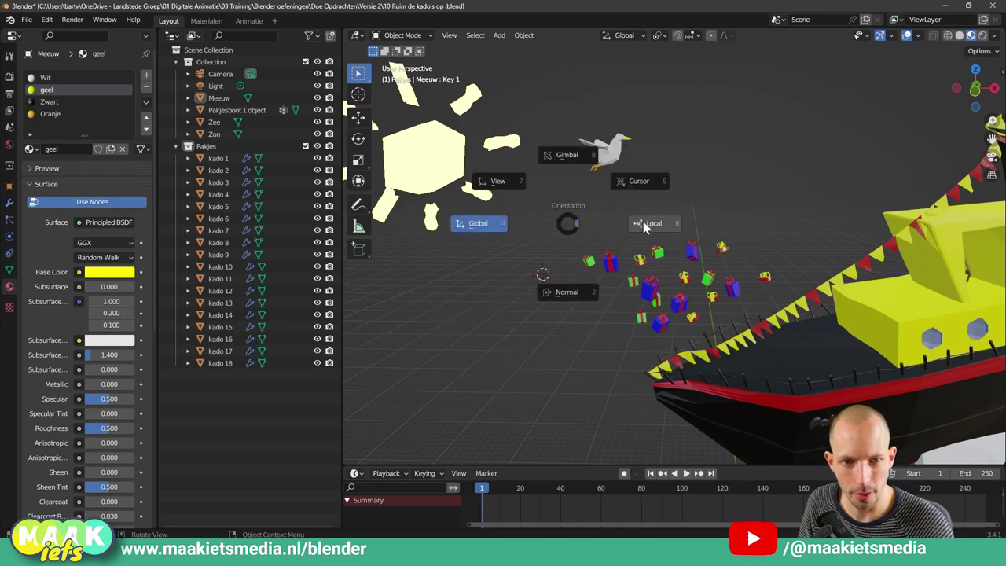
click(652, 250)
key(comma)
click(574, 232)
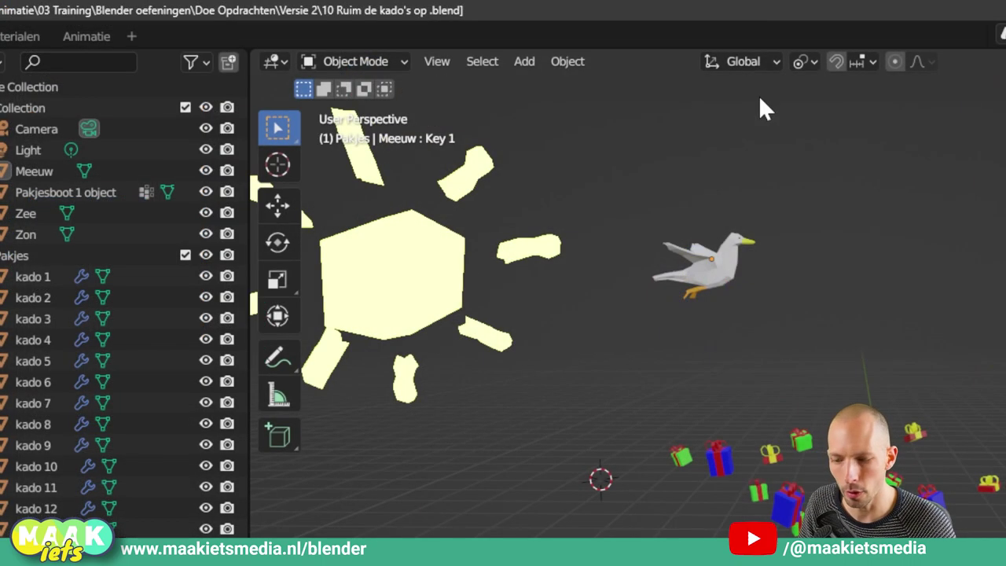
Step: Set the transform orientation to Gimbal and select the blue gift kado 3
click(778, 63)
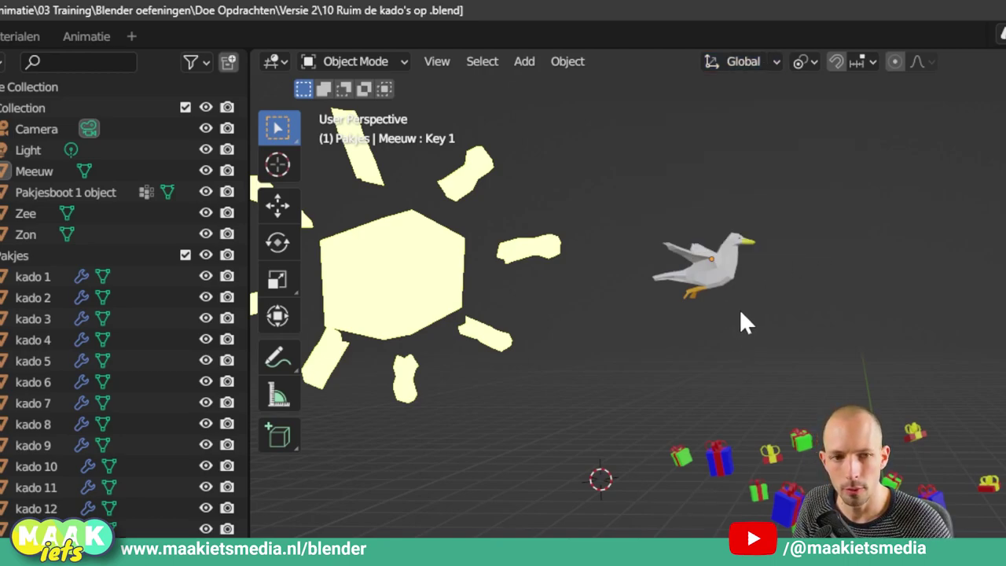
key(comma)
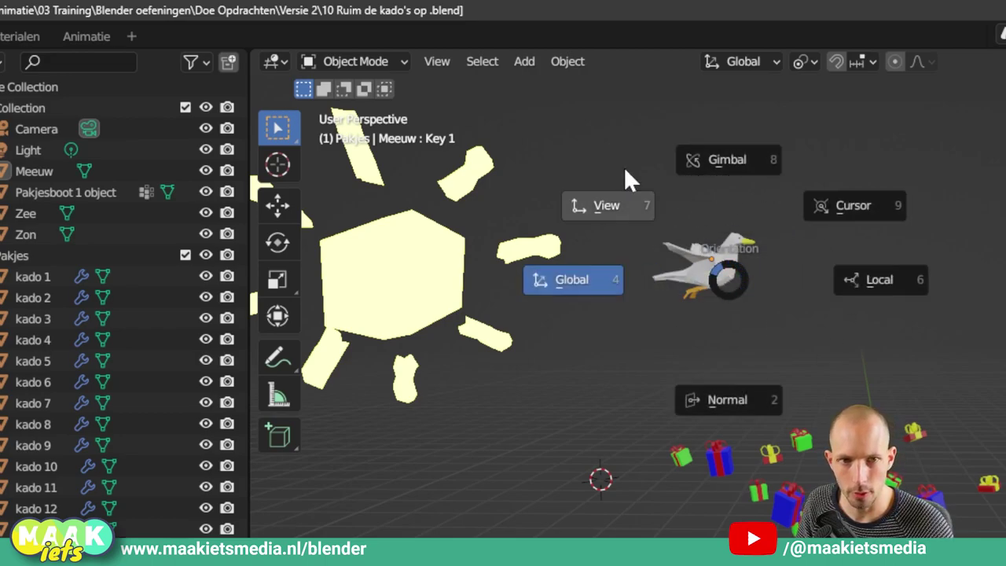
click(768, 117)
click(755, 63)
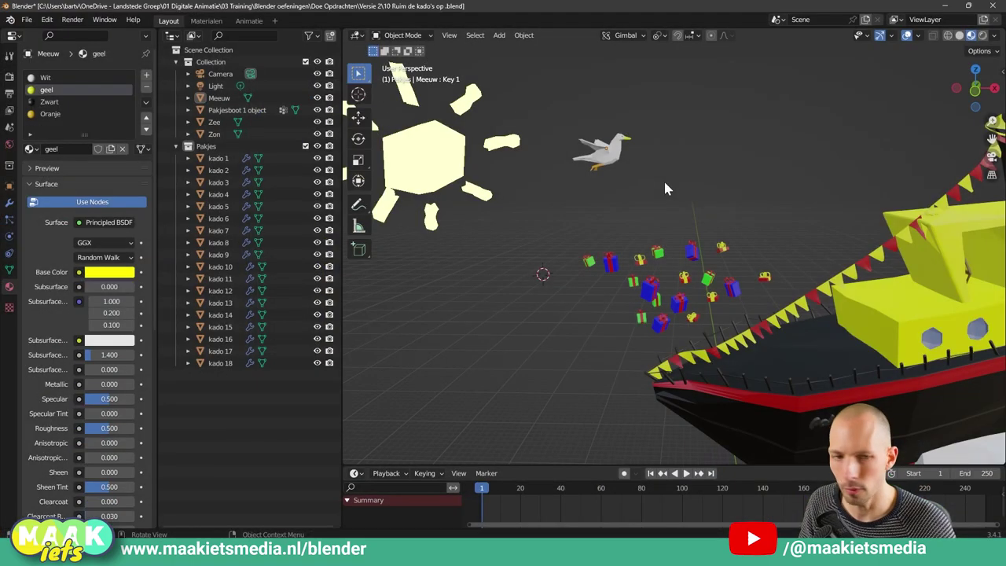
click(691, 251)
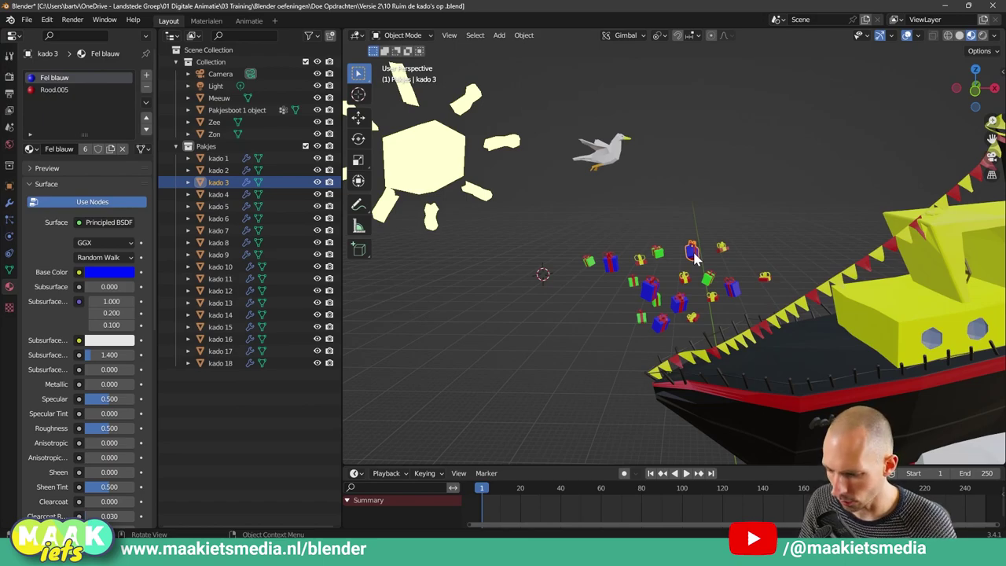
key(KP_Decimal)
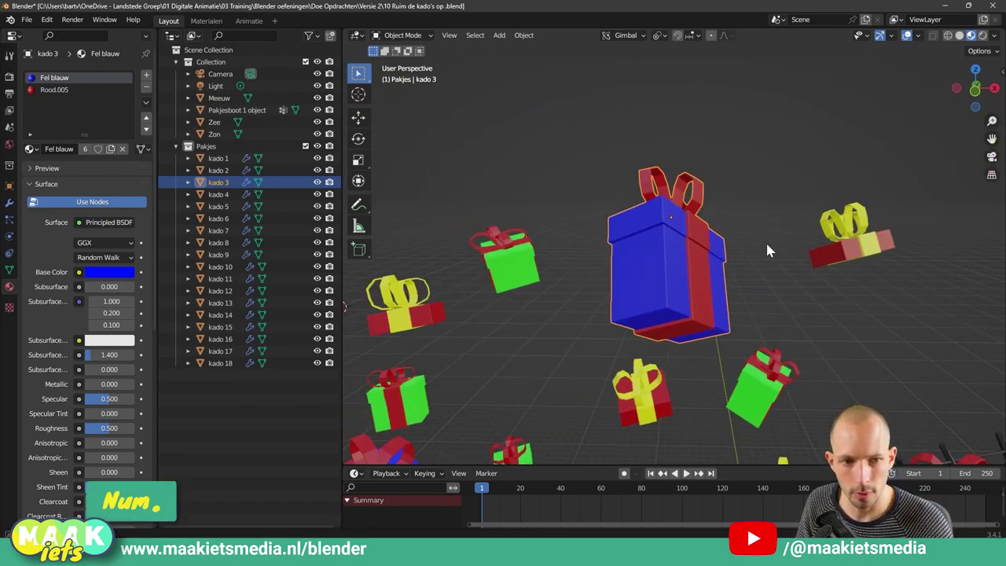
middle_drag(767, 250, 663, 270)
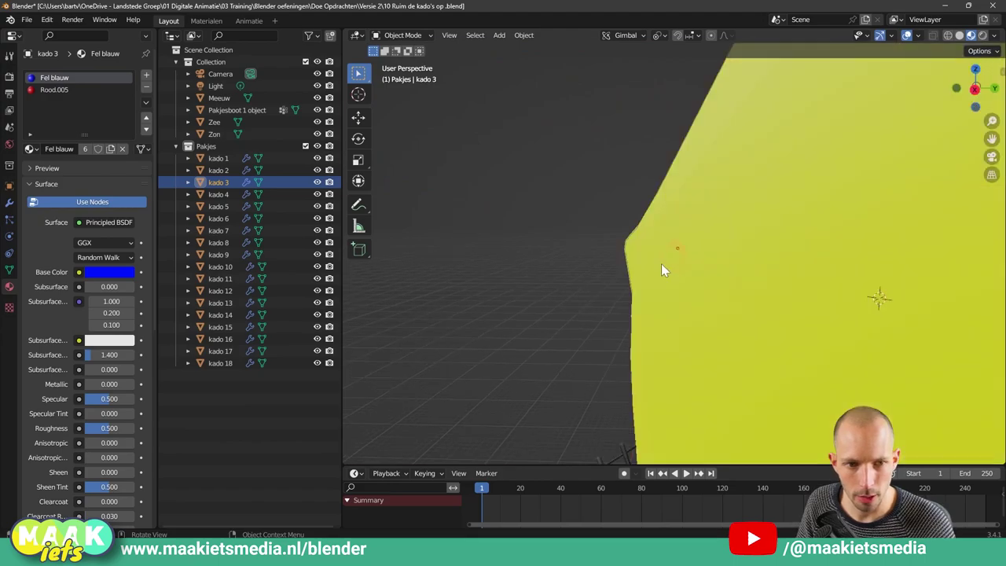
scroll(661, 270, down, 5)
scroll(661, 269, down, 3)
mouse_move(708, 275)
middle_down()
mouse_move(800, 284)
mouse_move(723, 301)
middle_up()
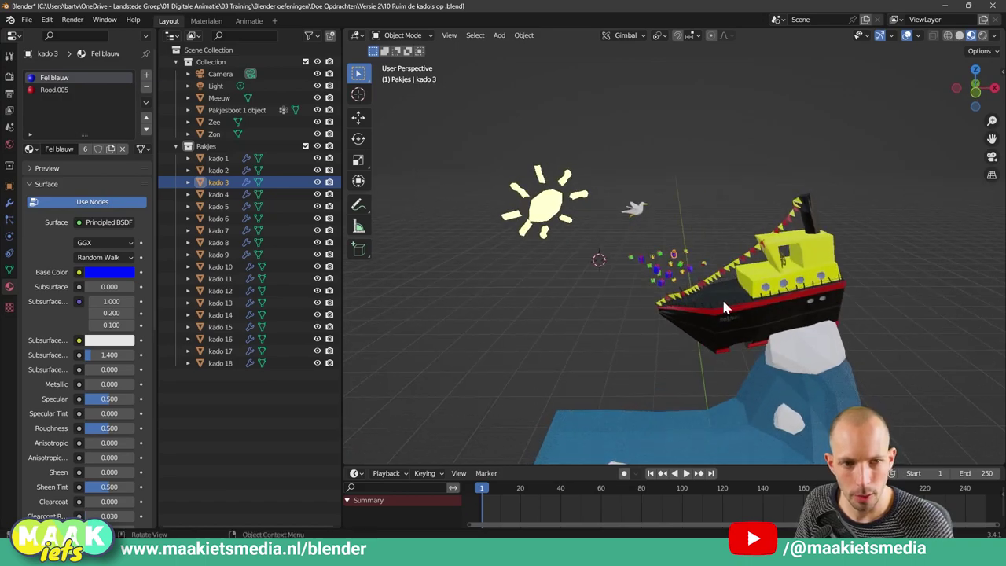
scroll(721, 298, up, 3)
scroll(716, 283, up, 2)
scroll(676, 263, up, 1)
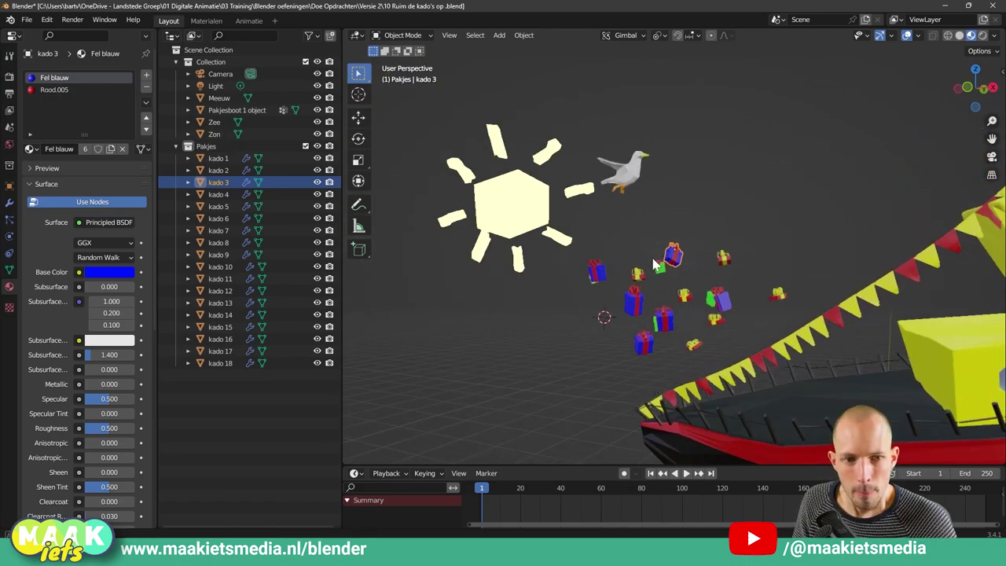
mouse_move(653, 264)
middle_down()
mouse_move(697, 262)
mouse_move(689, 281)
middle_up()
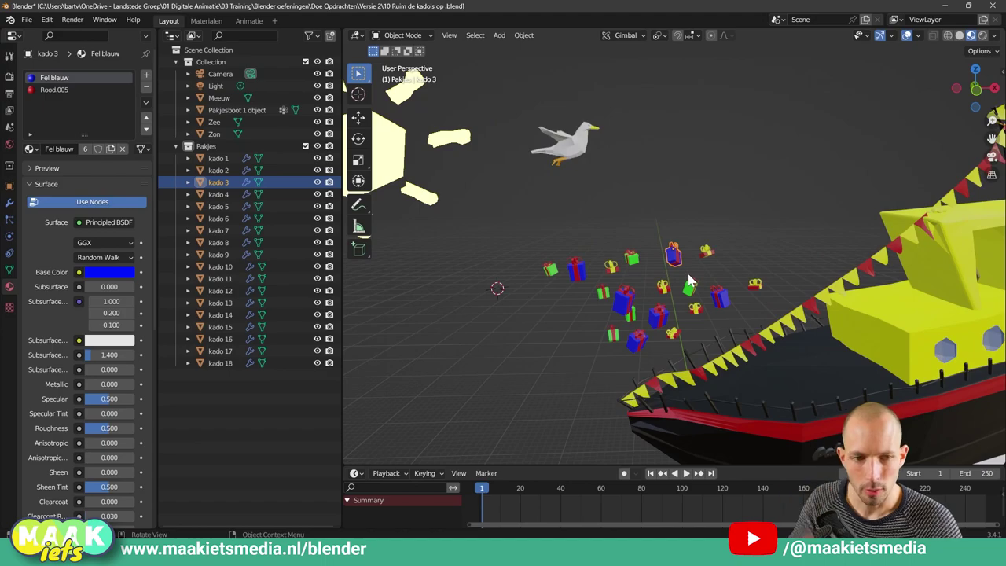
scroll(702, 264, up, 2)
scroll(704, 259, up, 1)
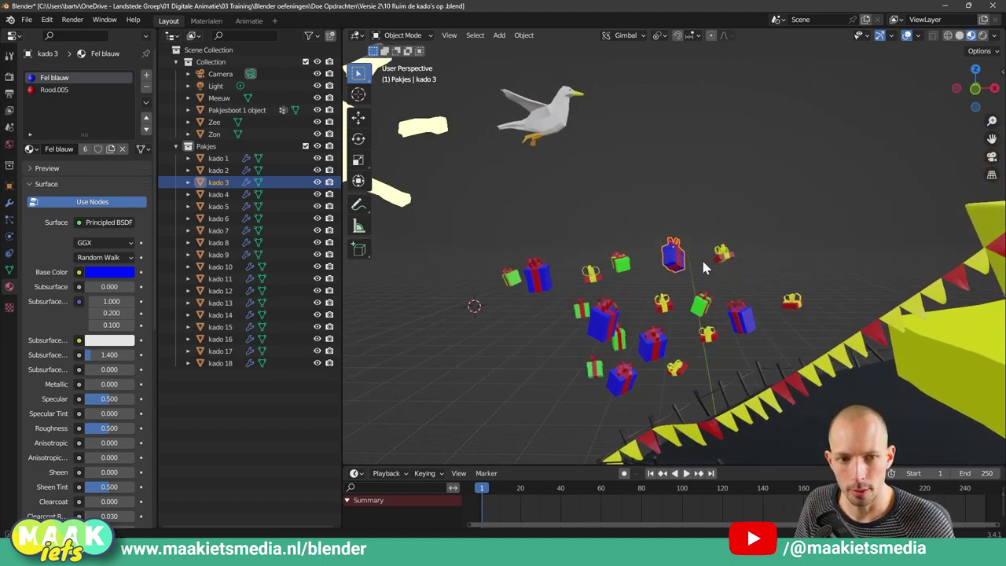
scroll(707, 261, up, 2)
middle_drag(712, 273, 700, 273)
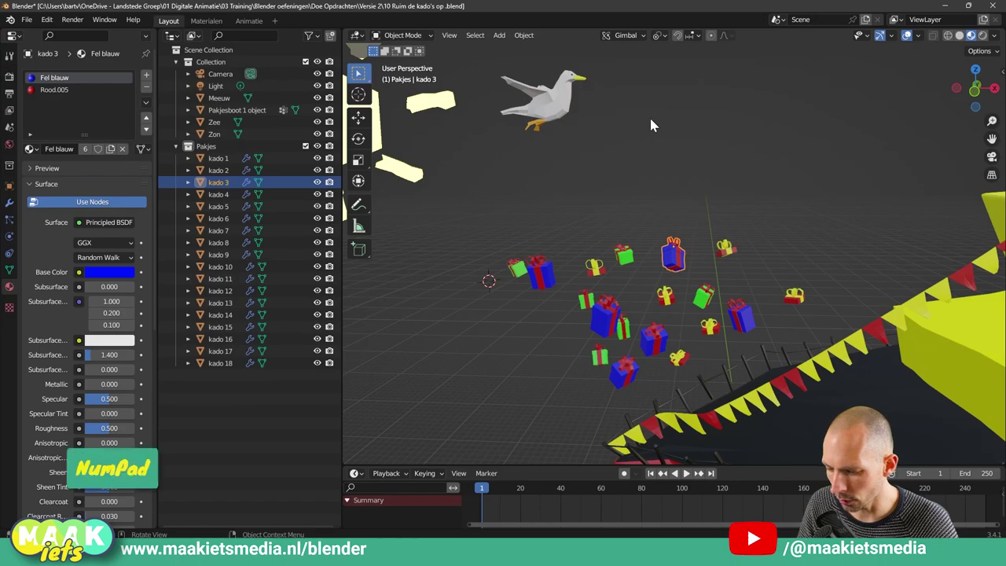
Step: Isolate kado 3 in local view and show its rotation values in the N sidebar
key(KP_Divide)
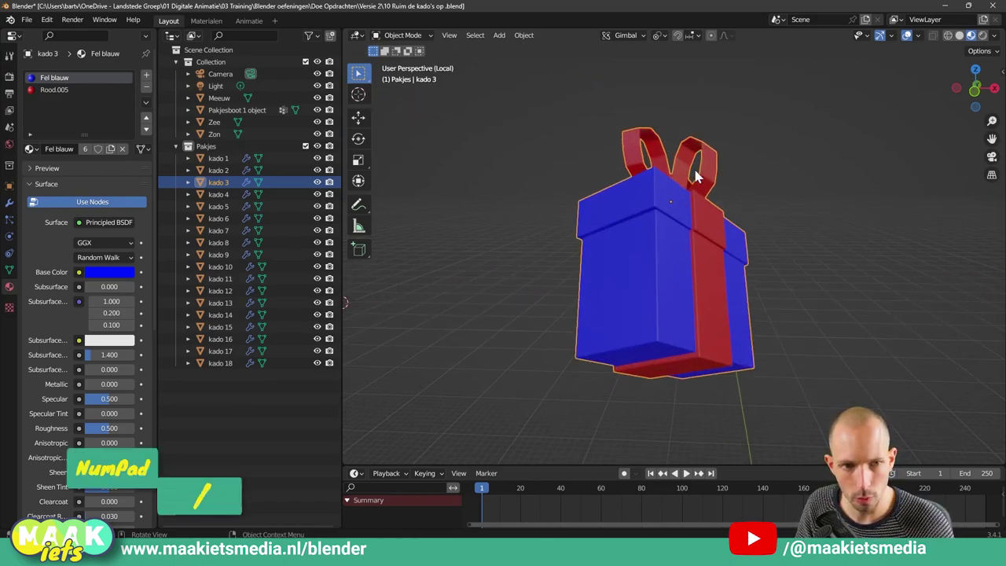
mouse_move(699, 178)
middle_down()
mouse_move(616, 185)
mouse_move(514, 155)
mouse_move(578, 187)
mouse_move(577, 227)
mouse_move(563, 183)
mouse_move(646, 174)
mouse_move(691, 245)
middle_up()
scroll(579, 196, down, 4)
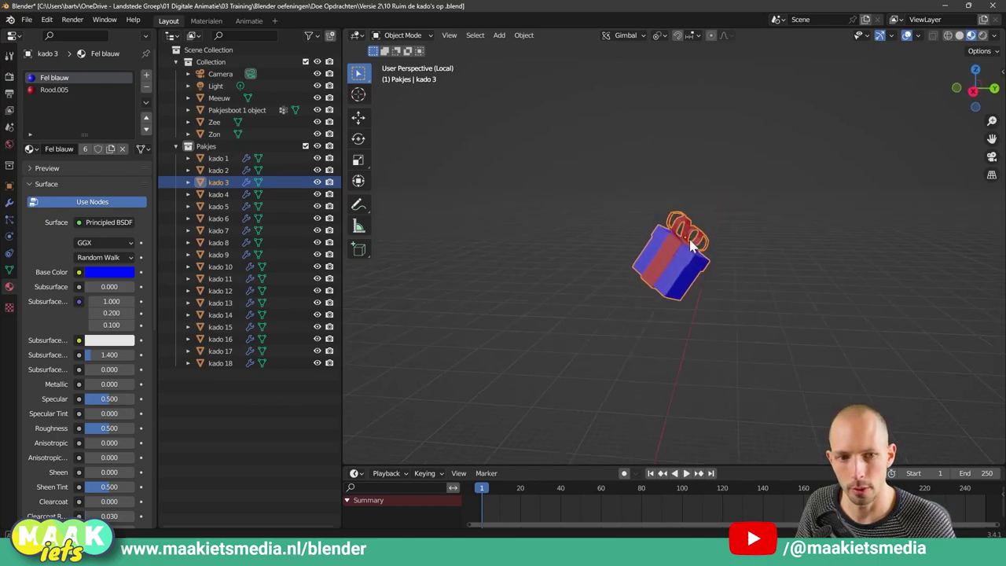
mouse_move(756, 267)
middle_down()
mouse_move(776, 251)
mouse_move(762, 258)
middle_up()
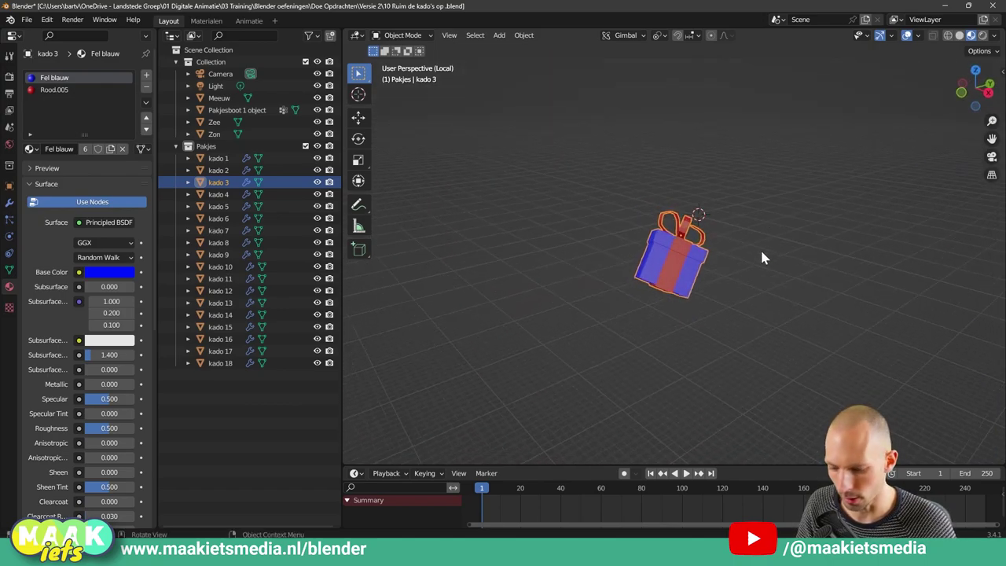
key(n)
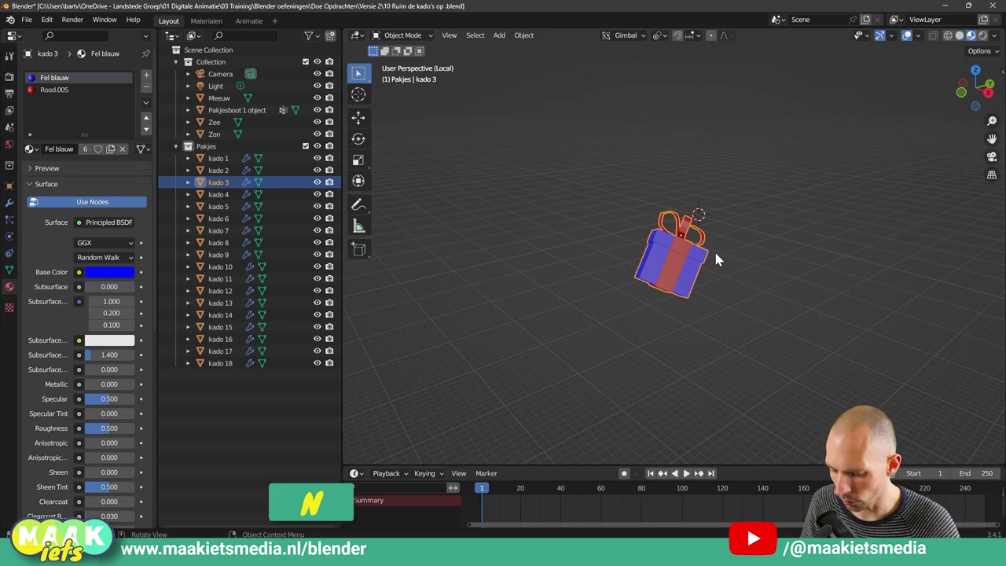
key(n)
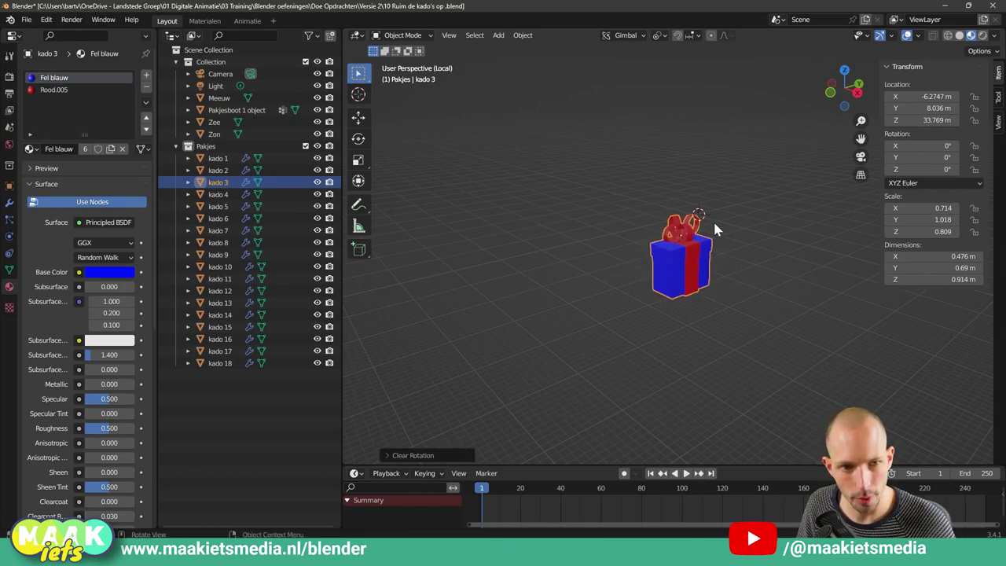
Step: Hide the sidebar, reselect the upright kado 3 and activate the Move tool gizmo
scroll(673, 253, up, 3)
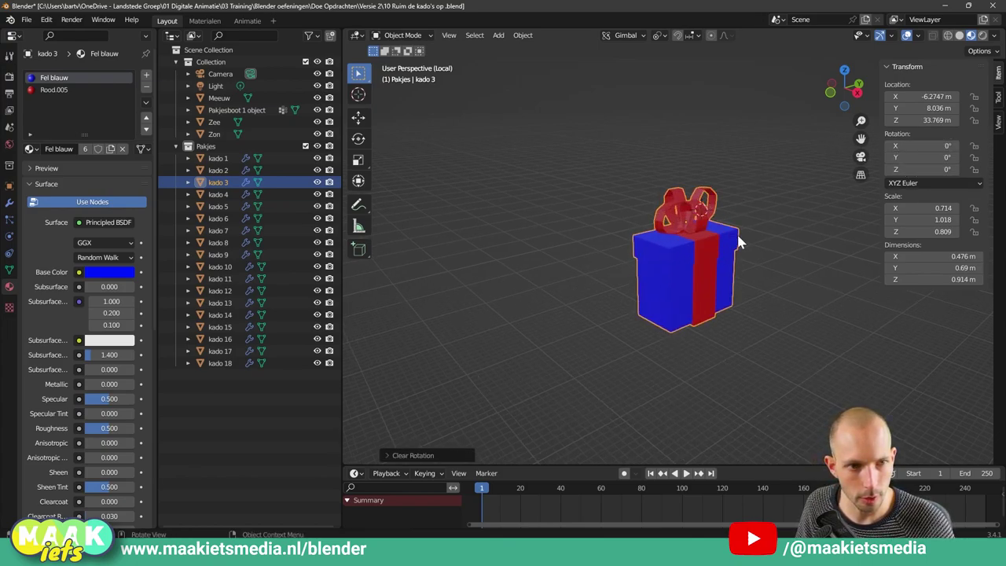
mouse_move(741, 236)
middle_down()
mouse_move(506, 206)
mouse_move(690, 232)
middle_up()
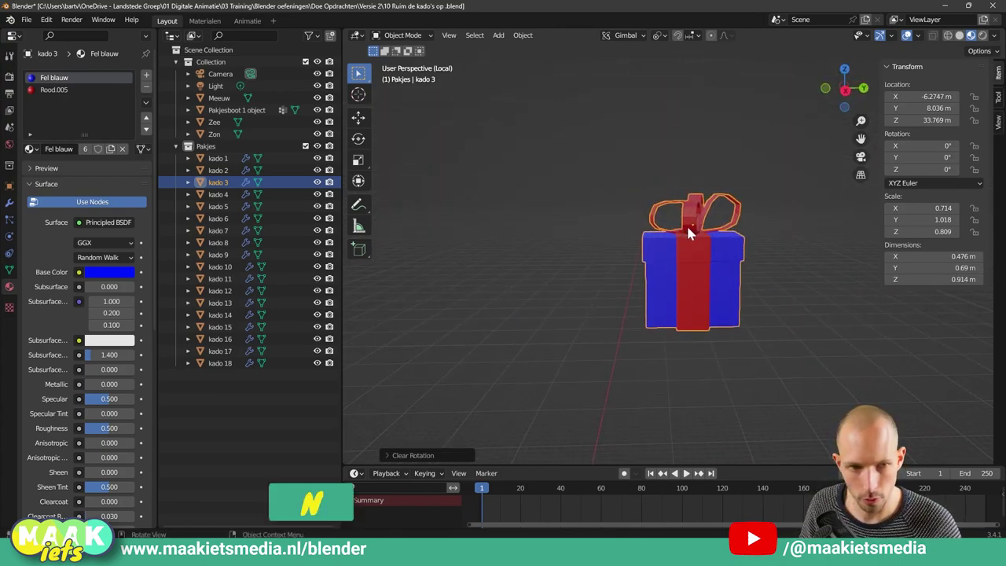
click(788, 214)
key(n)
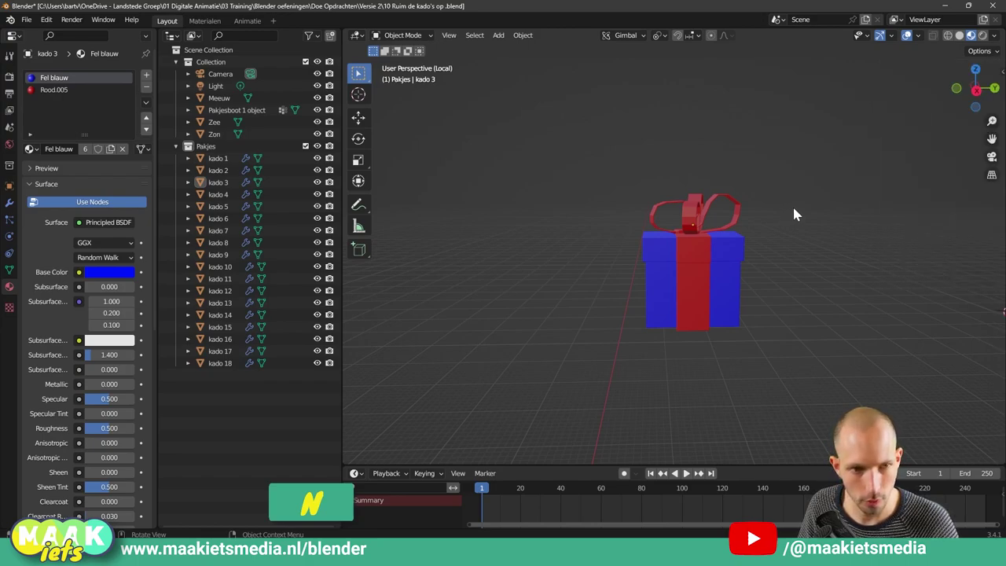
mouse_move(792, 205)
middle_down()
mouse_move(703, 205)
mouse_move(876, 227)
mouse_move(675, 265)
middle_up()
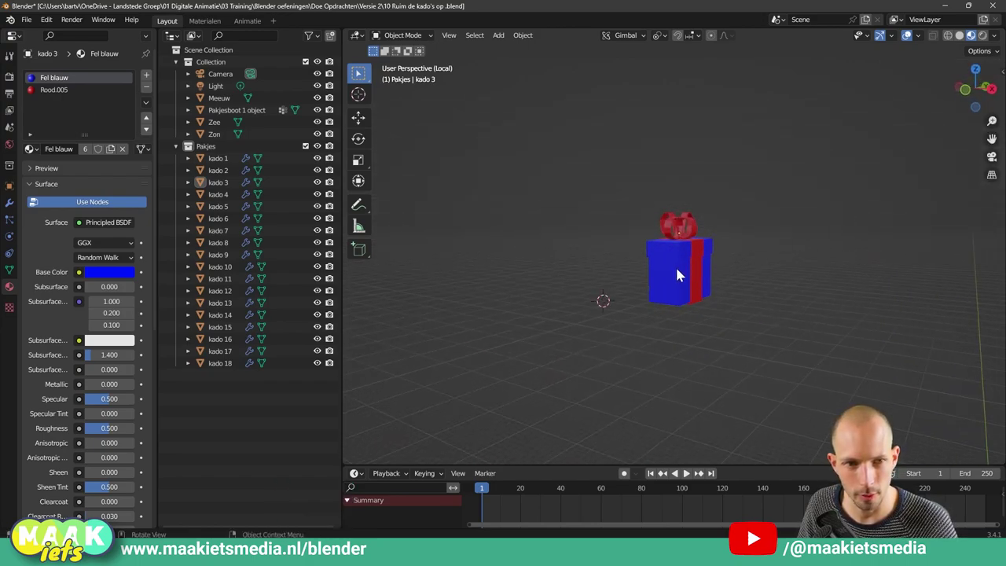
click(690, 271)
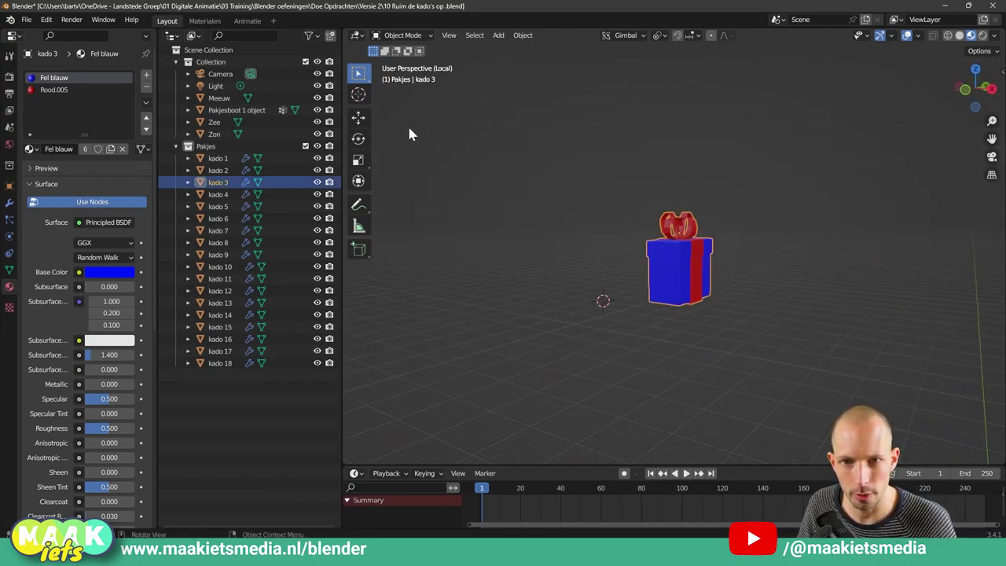
click(360, 118)
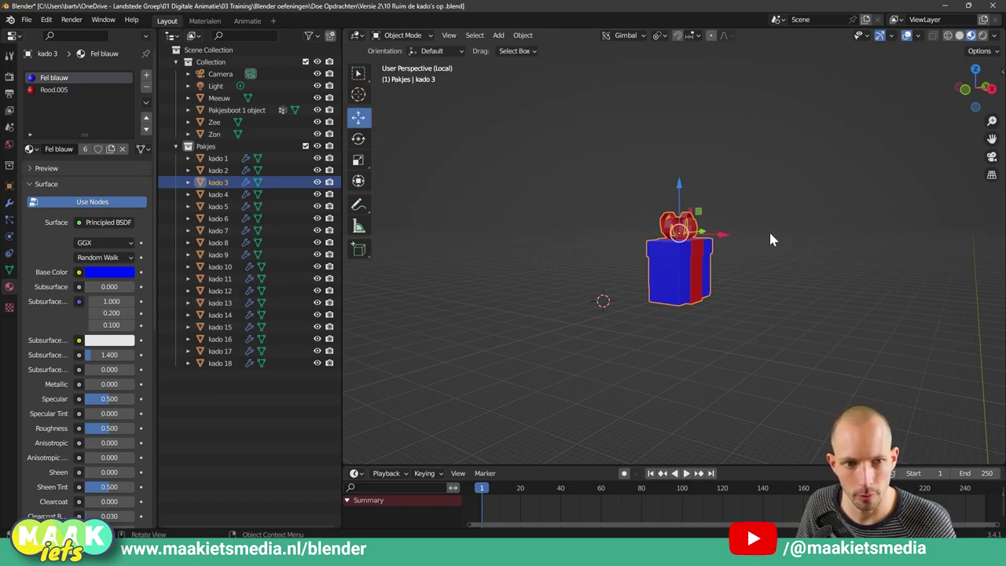
mouse_move(768, 230)
middle_down()
mouse_move(640, 271)
mouse_move(681, 257)
mouse_move(678, 285)
mouse_move(715, 257)
mouse_move(661, 269)
mouse_move(672, 260)
middle_up()
scroll(752, 228, up, 2)
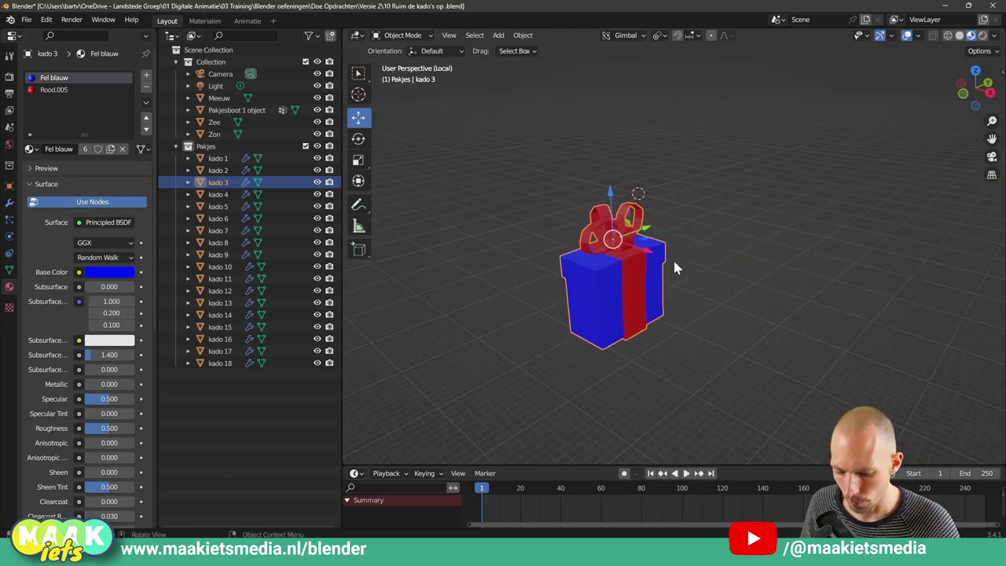
Step: Switch the transform orientation to Global and reselect the kado 3 gift
key(comma)
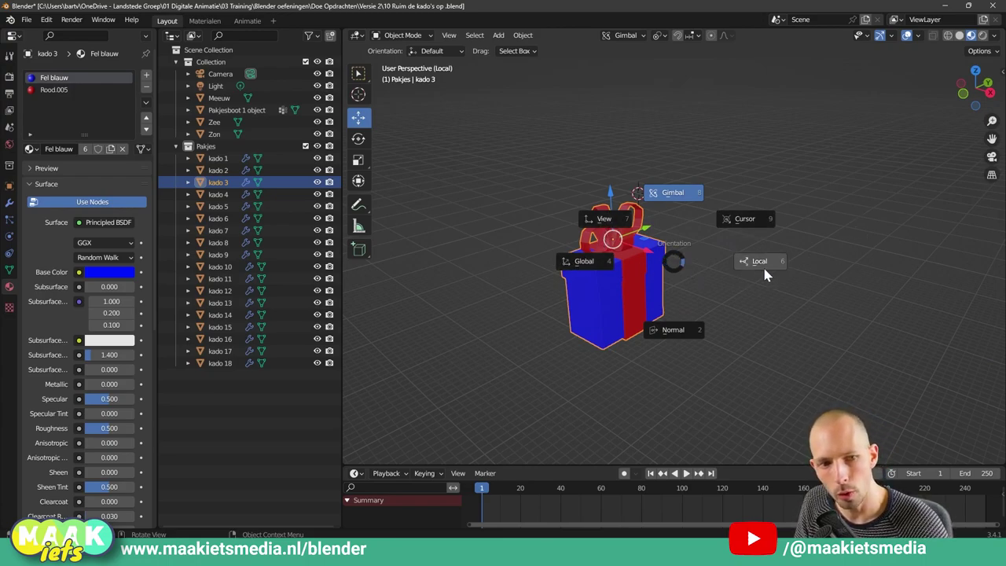
click(591, 266)
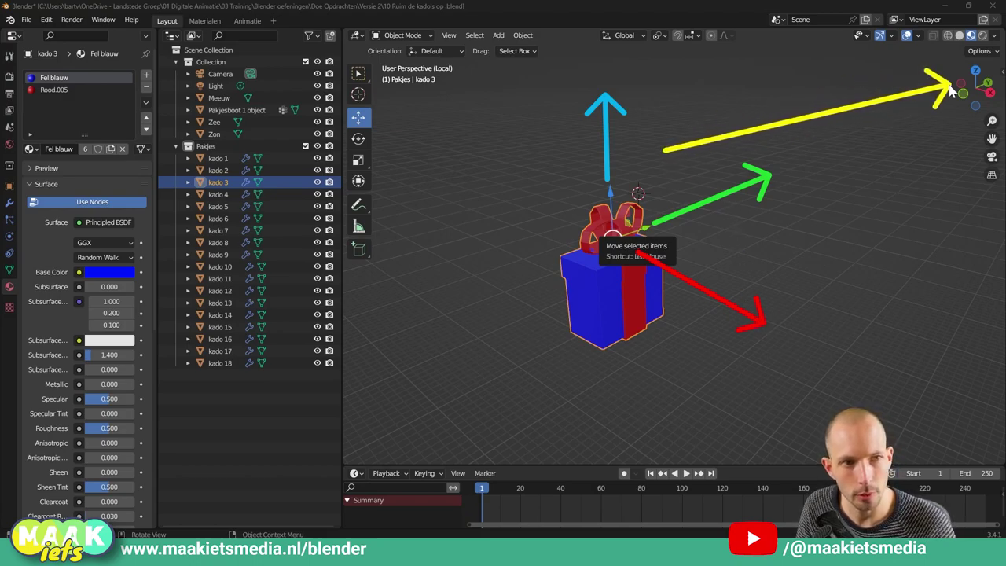
click(726, 234)
click(646, 276)
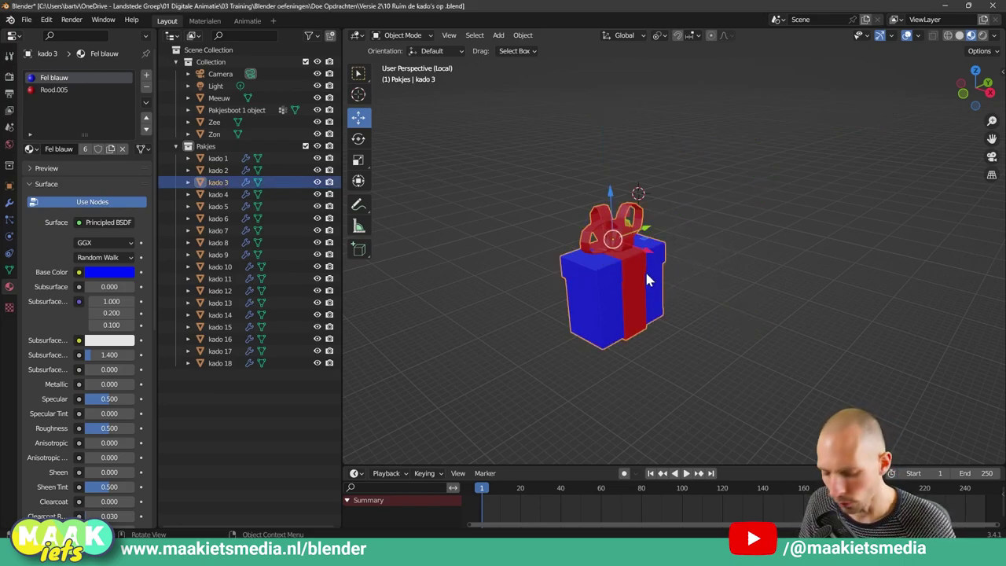
Step: Tumble kado 3 with trackball rotation (R, R) until it sits tilted at a slant
key(r)
key(r)
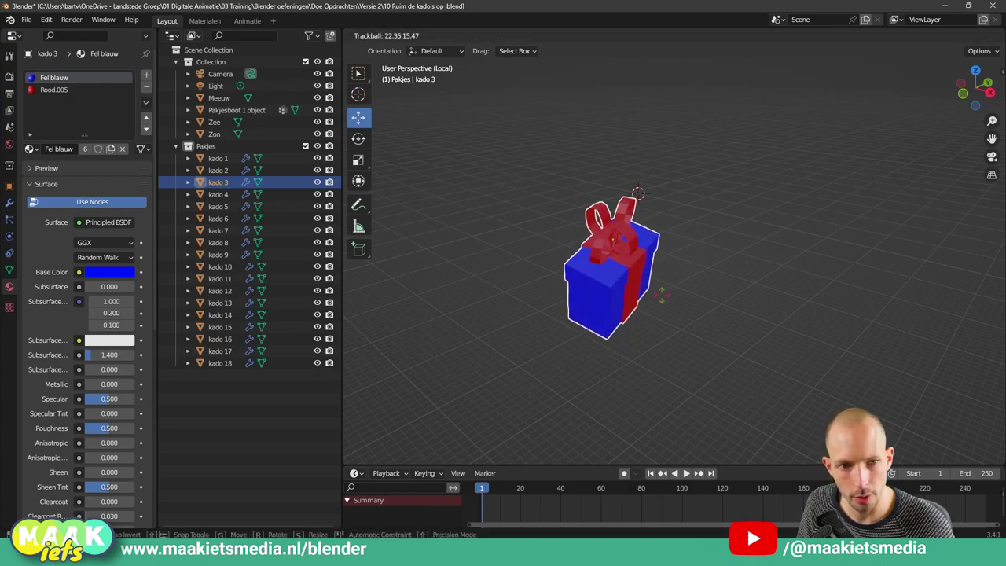
click(747, 290)
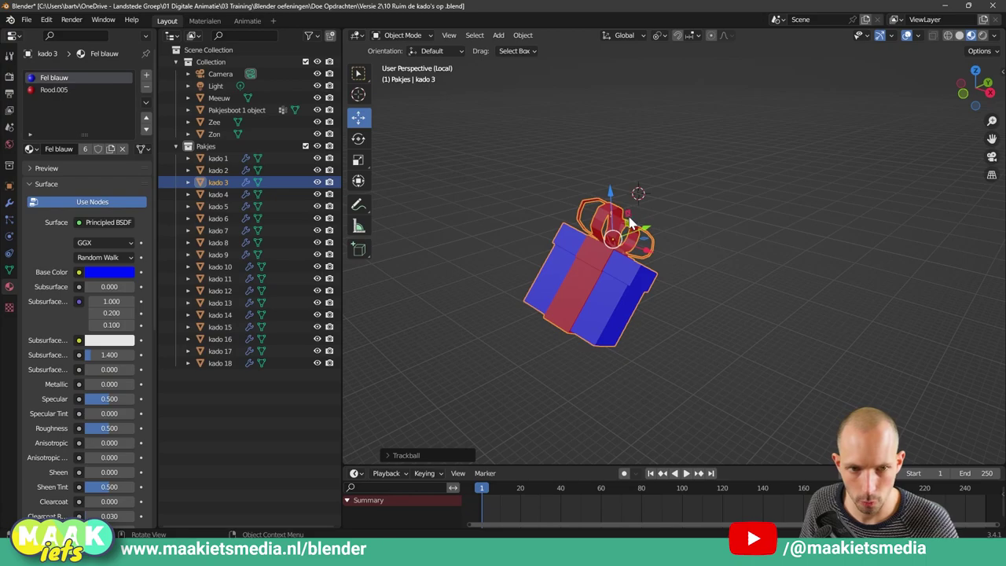
key(z)
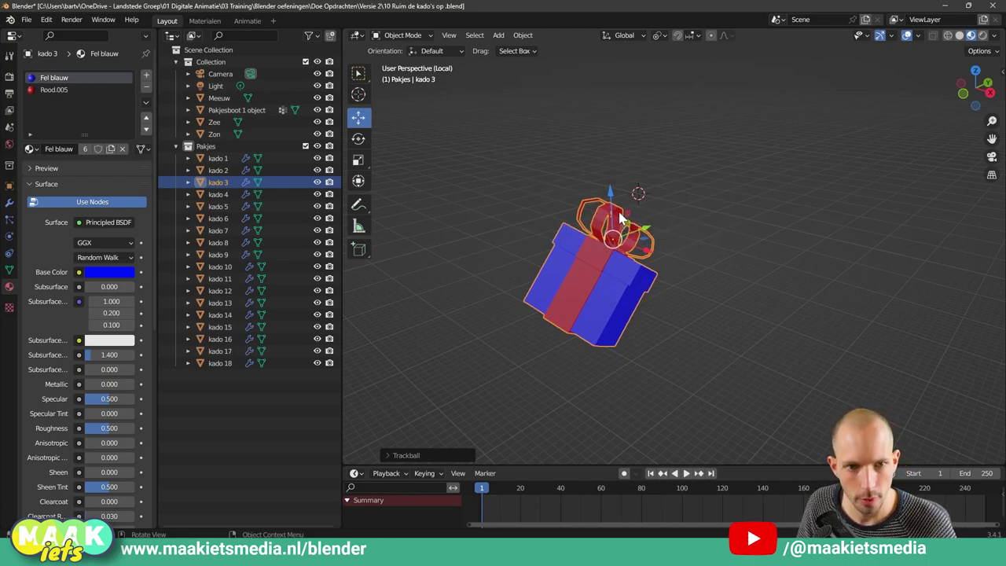
key(r)
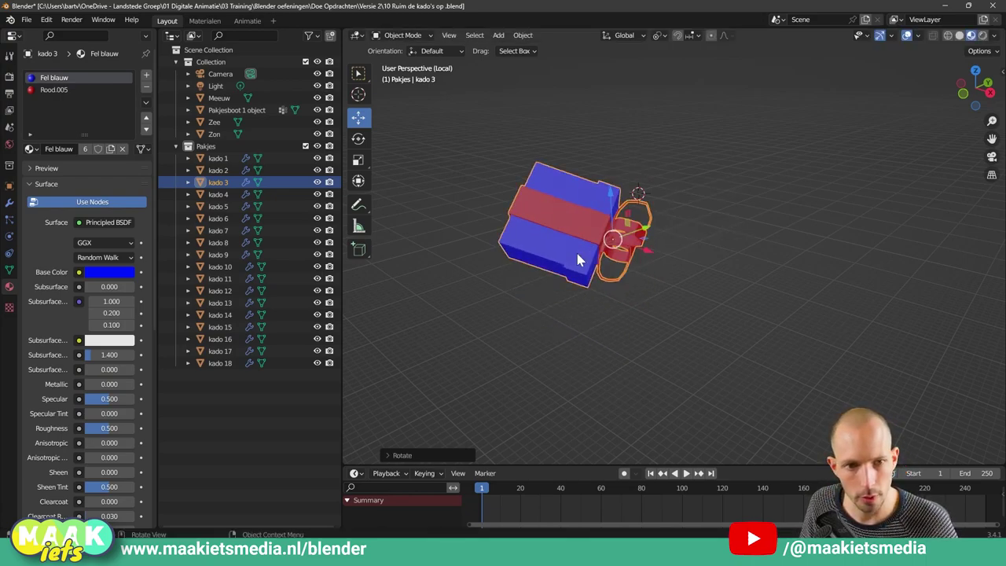
key(r)
key(r)
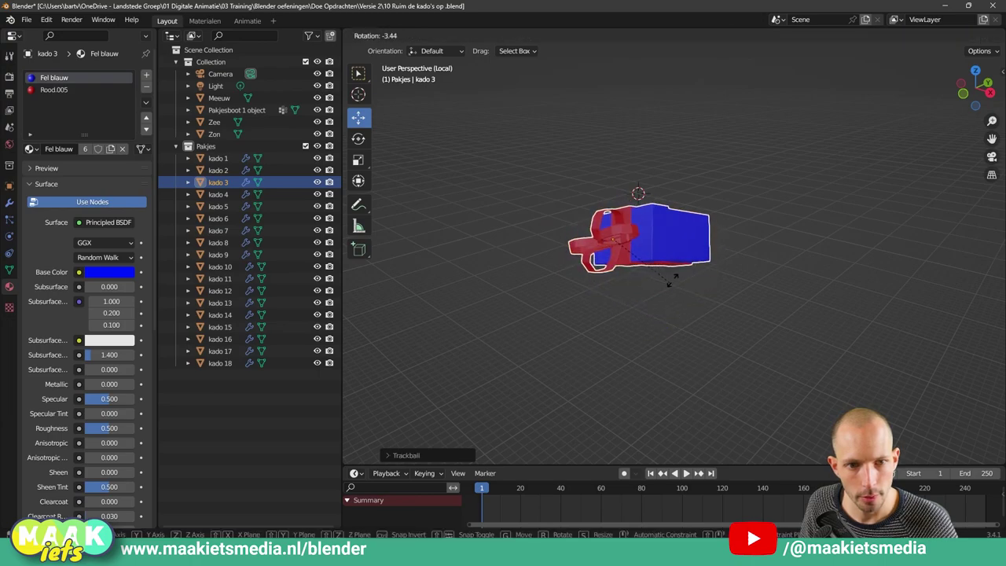
key(r)
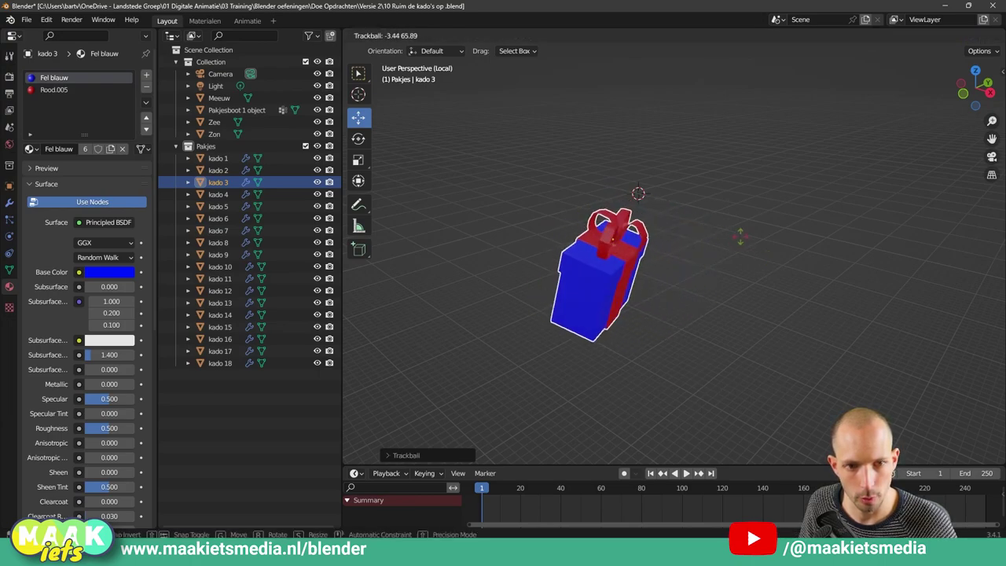
click(663, 225)
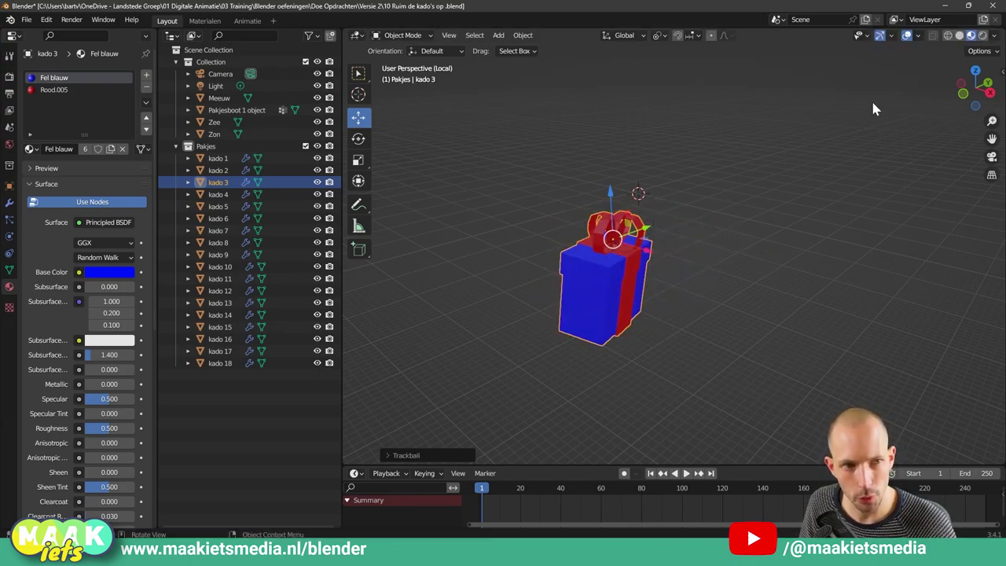
key(r)
key(r)
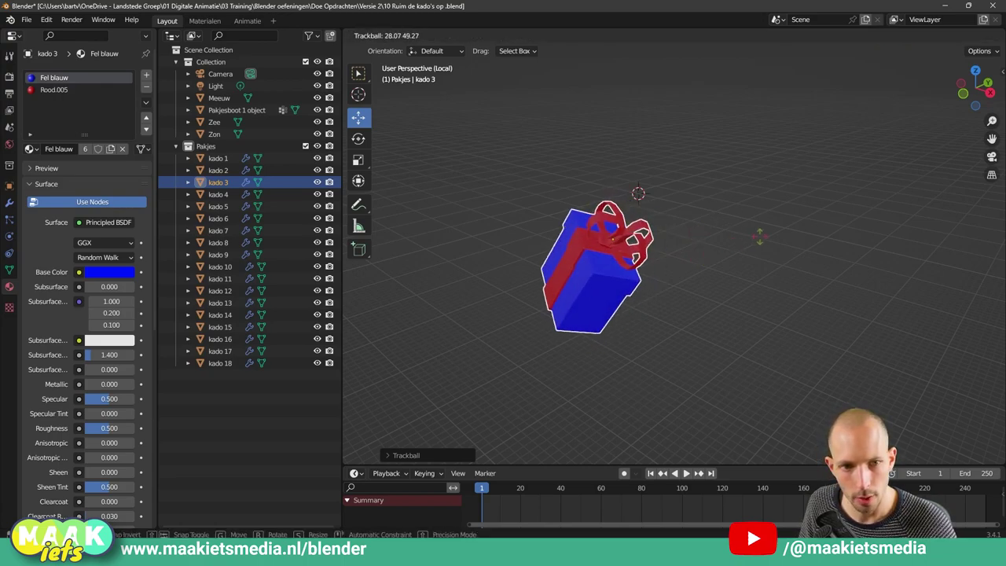
click(730, 249)
key(comma)
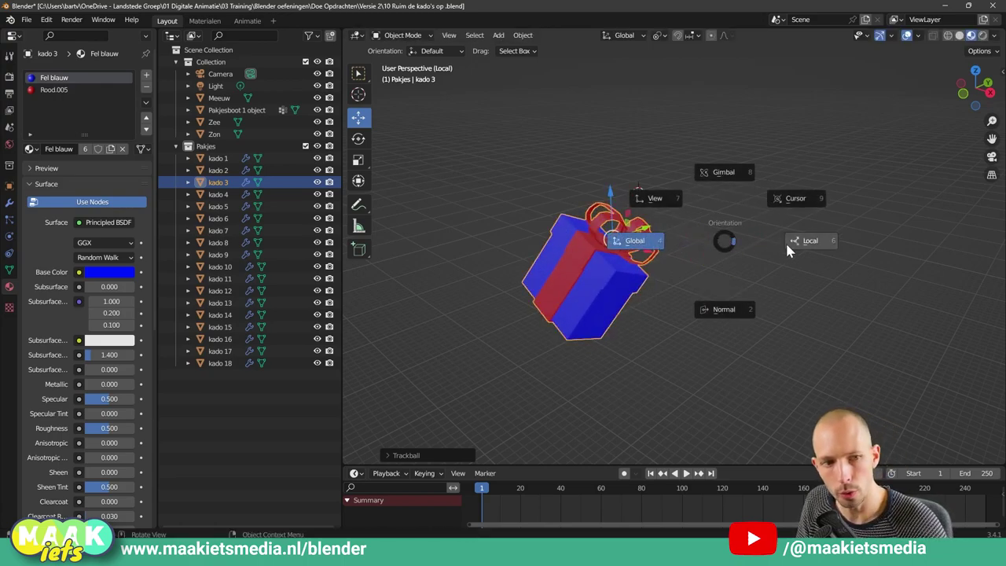
Step: With Local orientation, spin kado 3 around its own Z axis
click(803, 242)
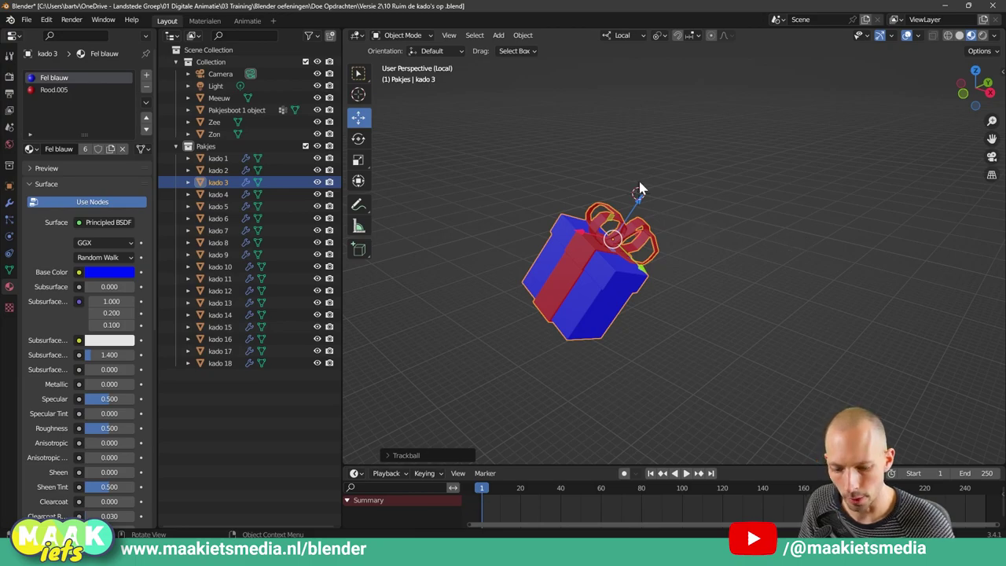
mouse_move(650, 184)
mouse_down()
mouse_move(660, 75)
mouse_move(747, 85)
mouse_up()
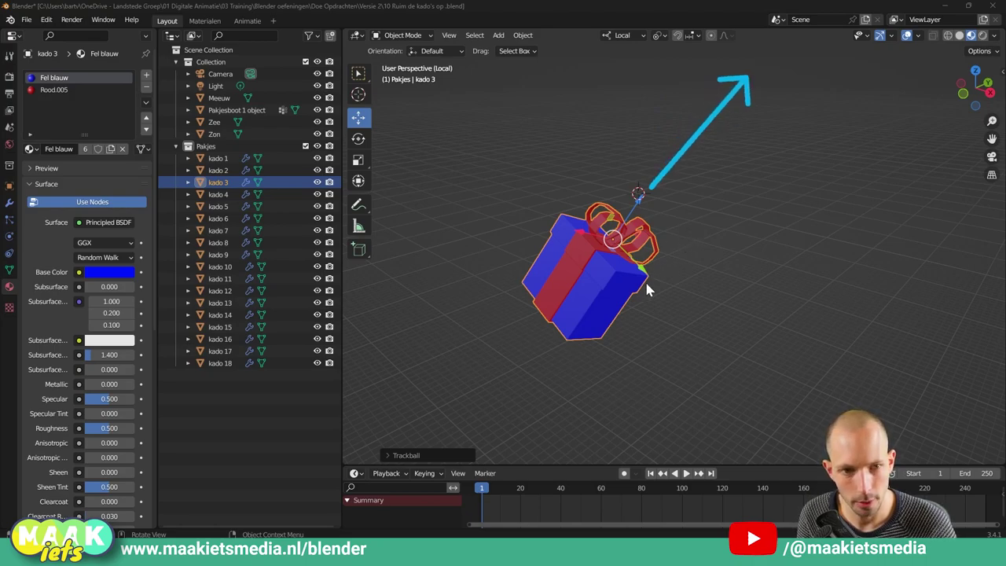
drag(646, 275, 748, 356)
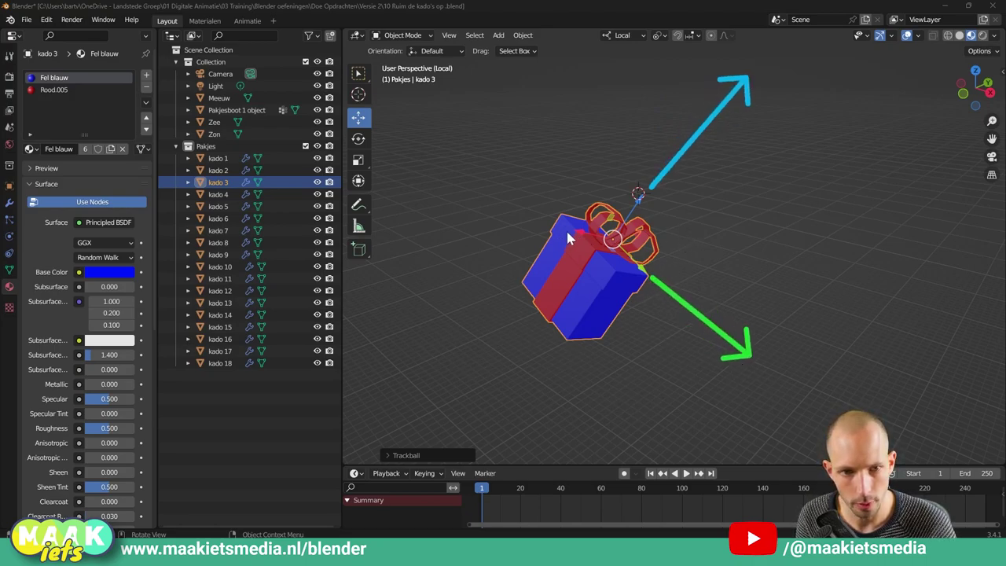
drag(501, 217, 434, 196)
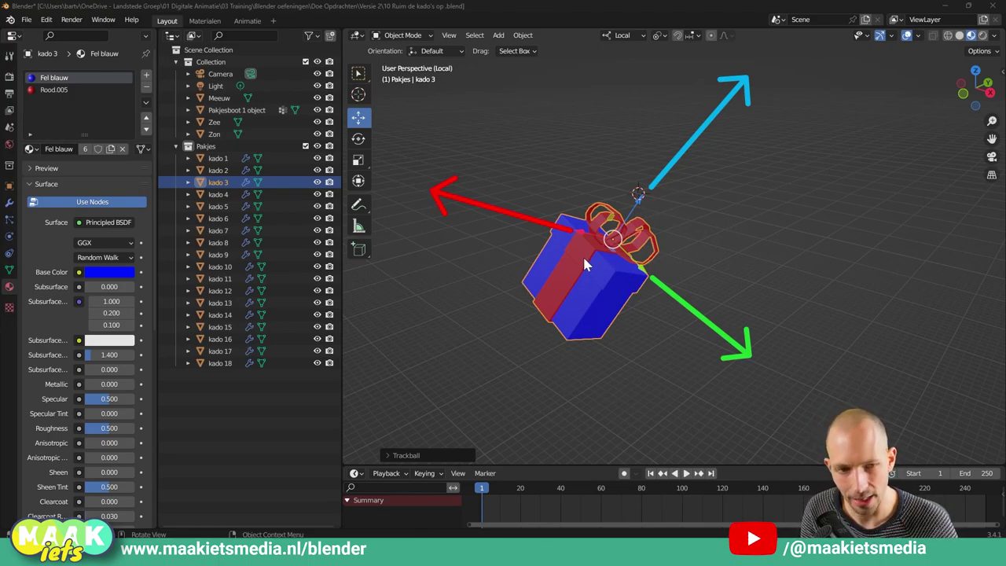
key(Escape)
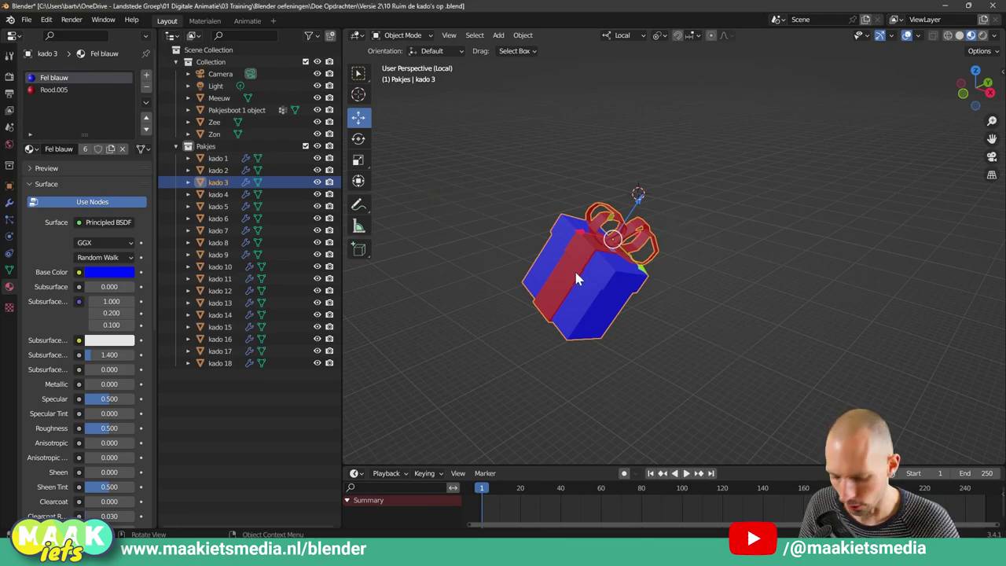
key(r)
key(z)
key(z)
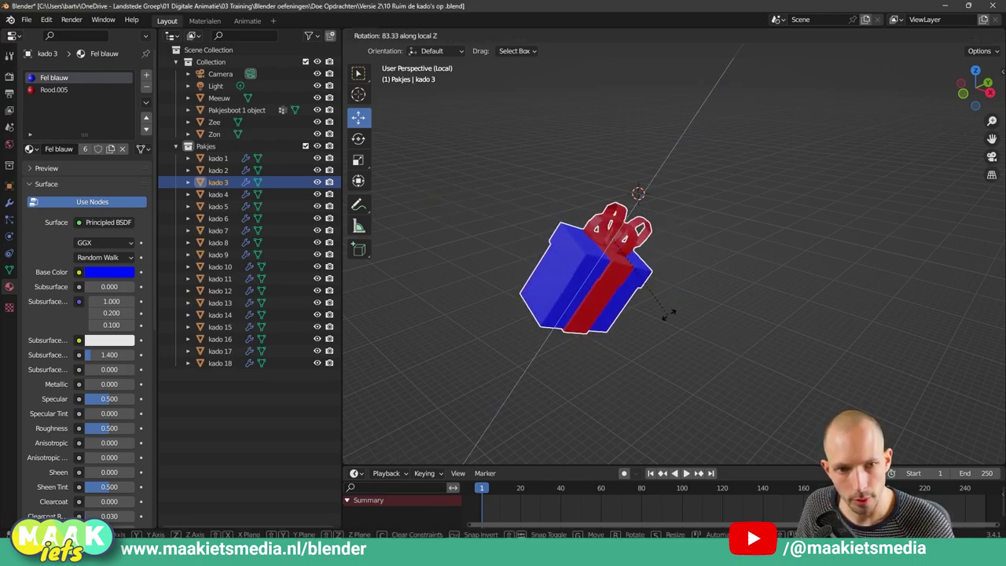
click(589, 286)
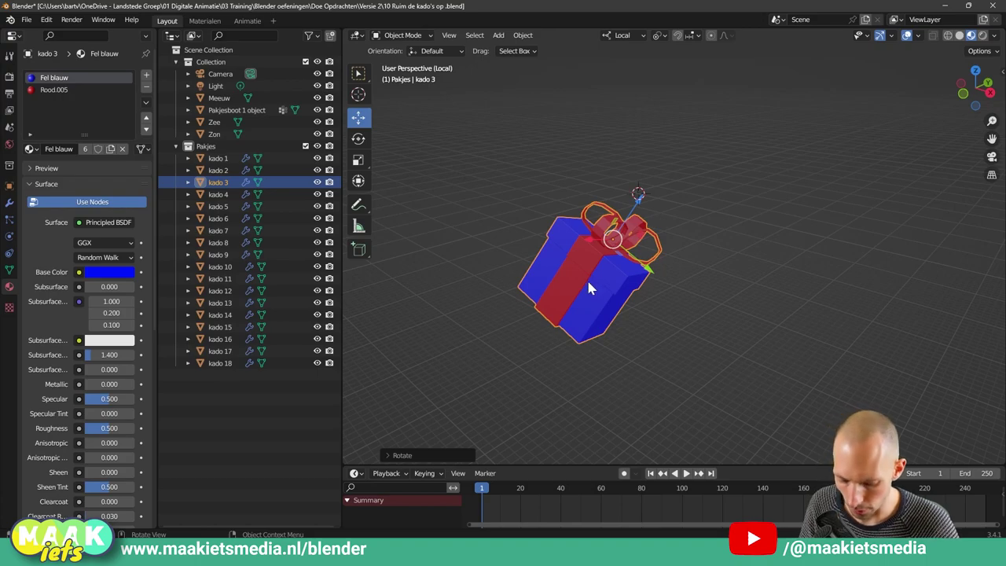
Step: Switch to Global orientation and rotate kado 3 about the world Z axis
key(comma)
click(503, 287)
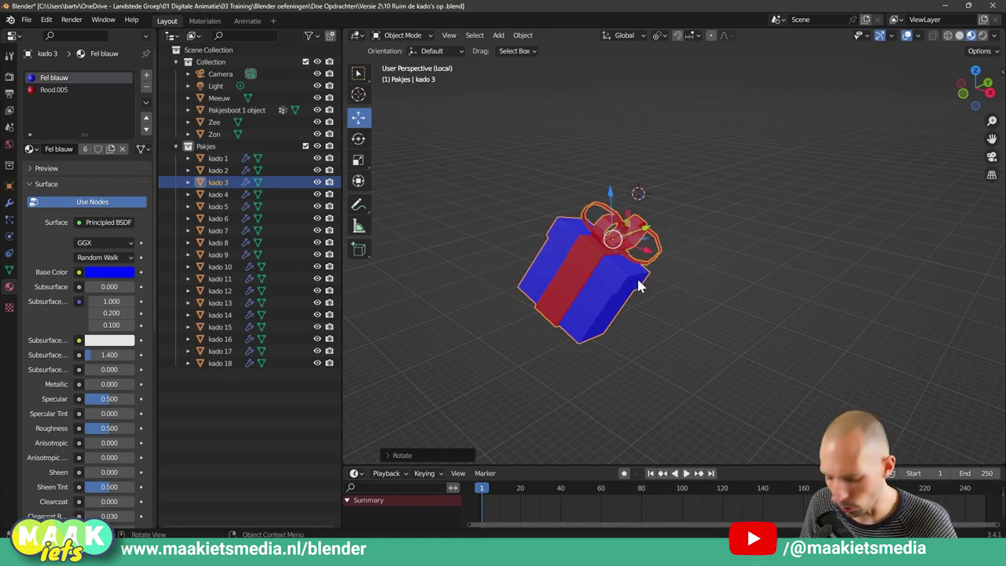
key(r)
key(z)
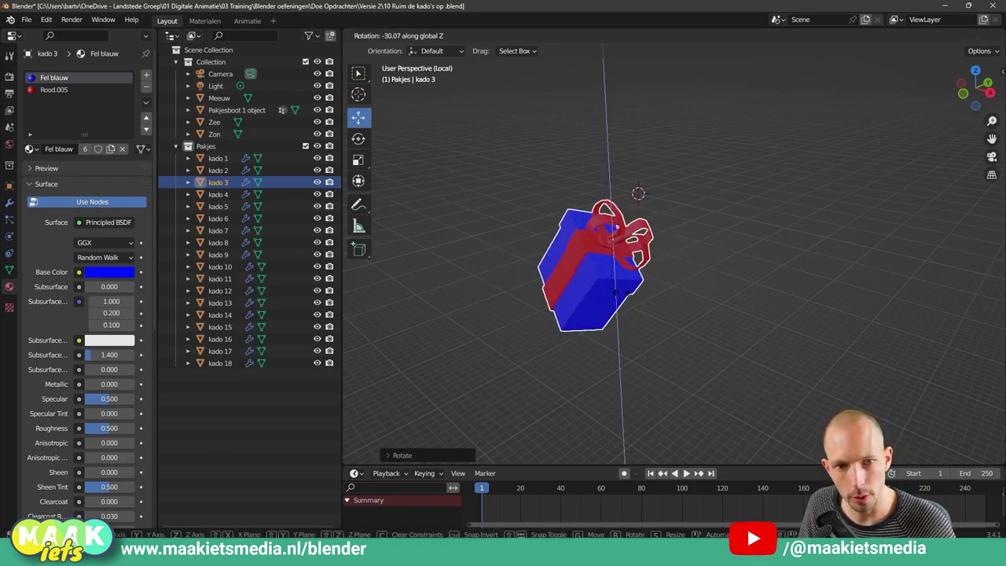
click(633, 288)
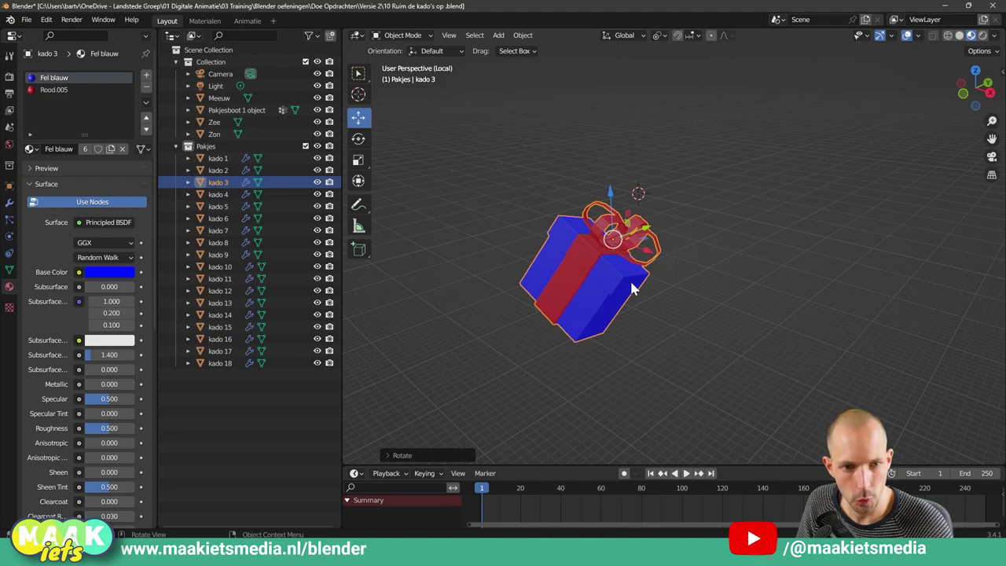
Step: Toggle between Local and Global orientation to compare their axes
key(comma)
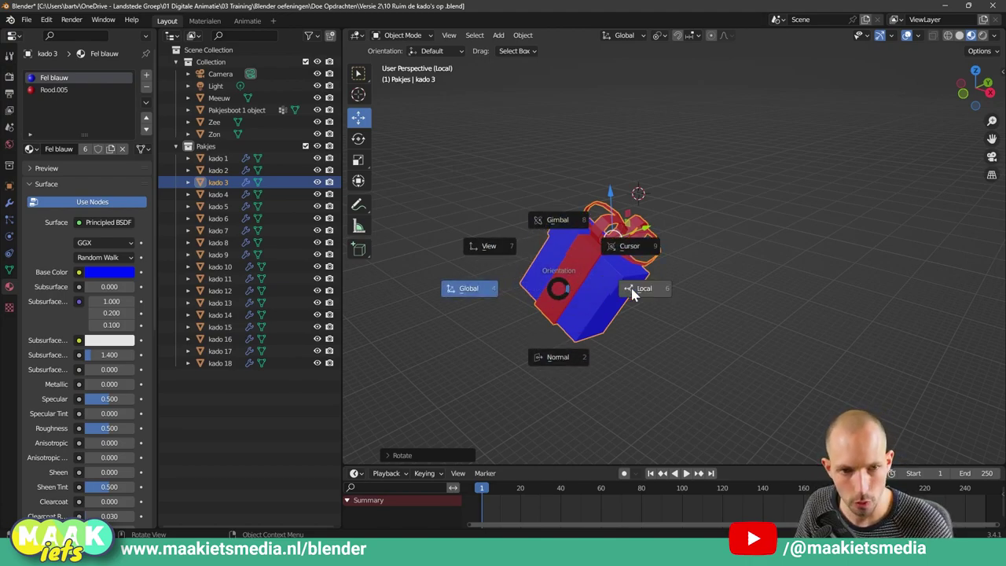
click(630, 287)
key(comma)
click(550, 290)
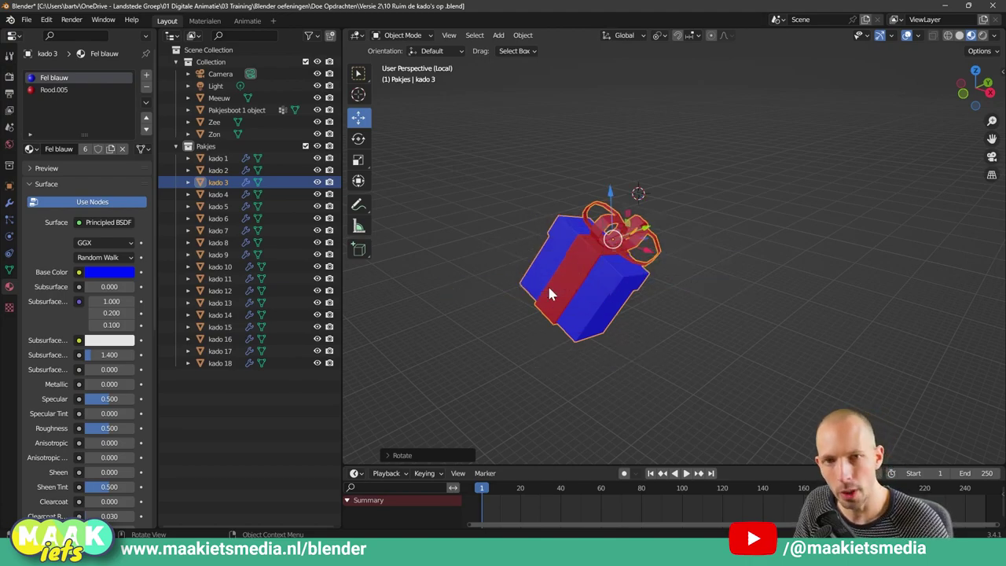
key(comma)
click(629, 283)
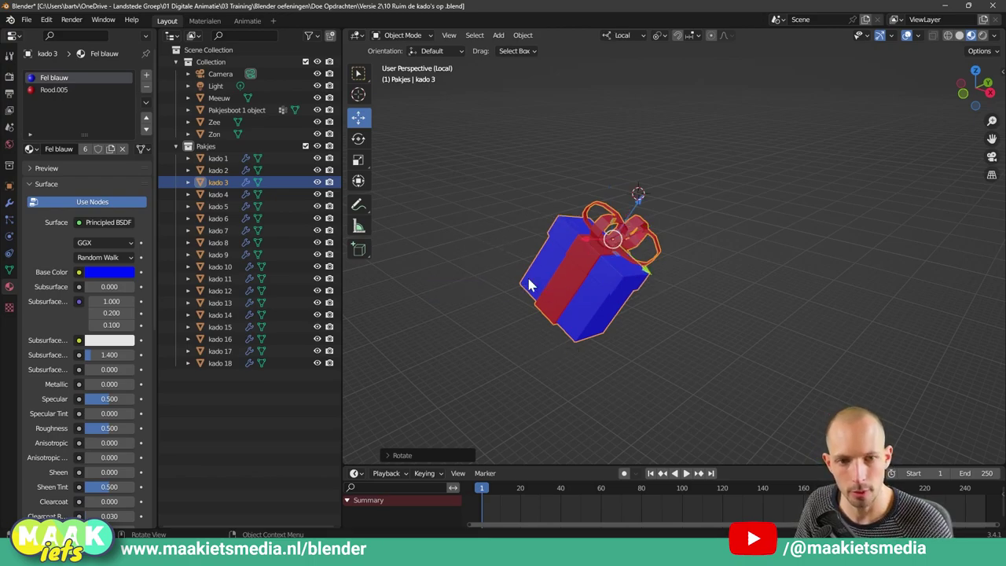
key(comma)
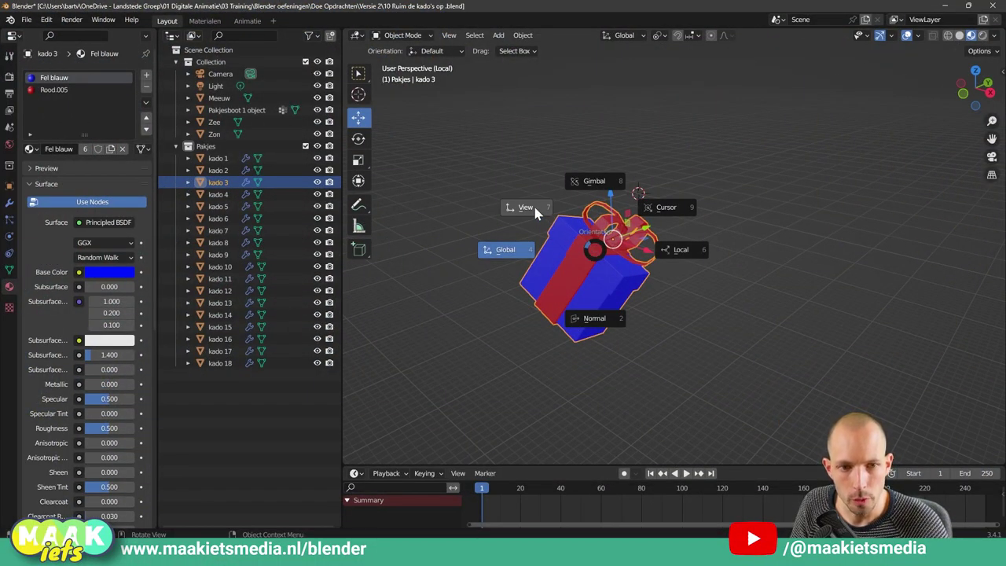
Step: Set the transform orientation to View and orbit to look along the gift
click(535, 212)
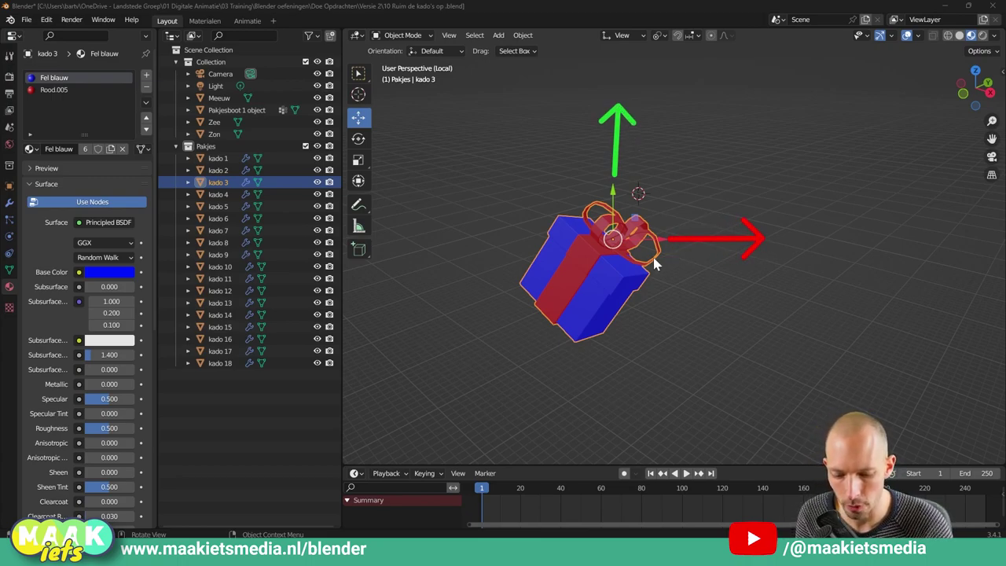
click(598, 258)
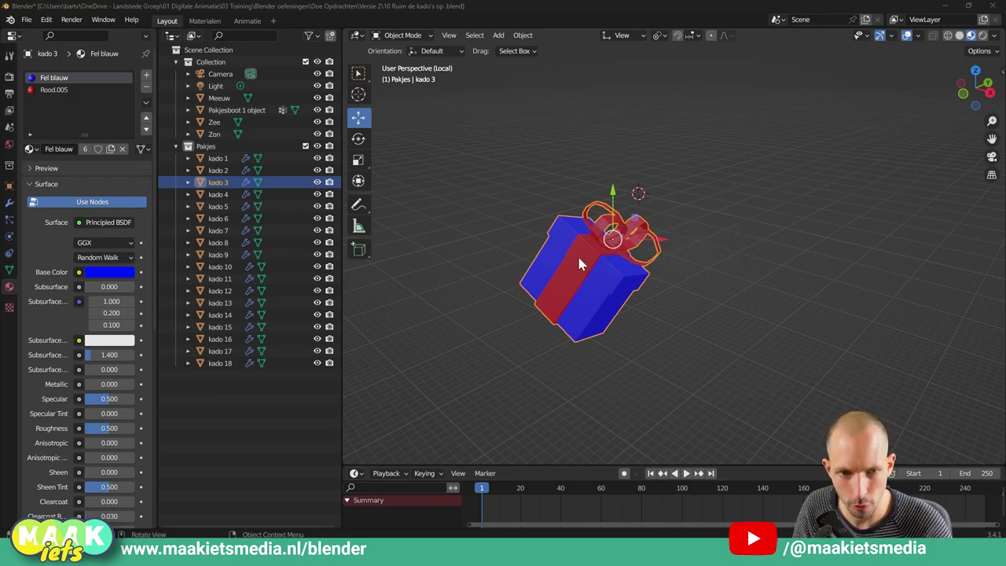
key(comma)
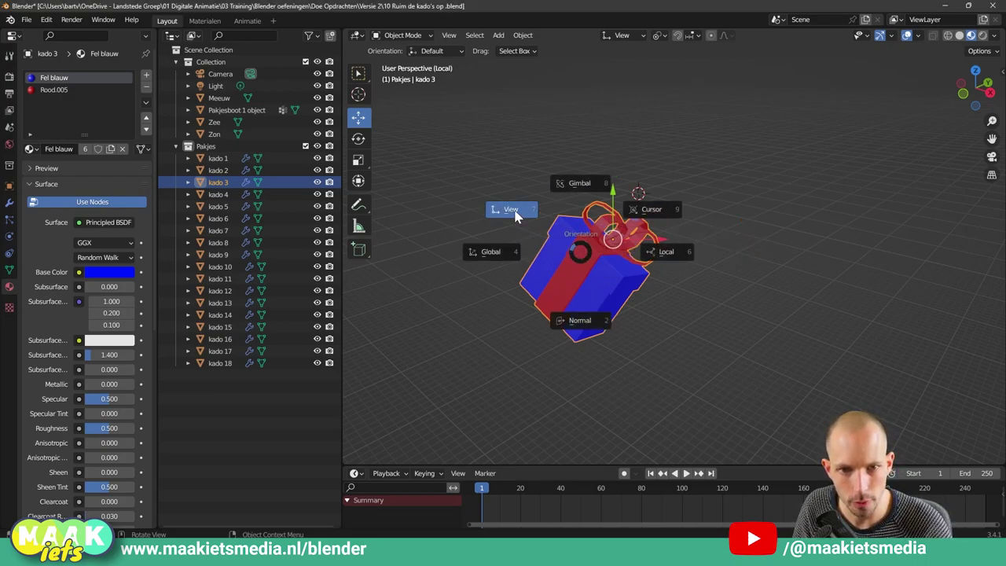
click(514, 216)
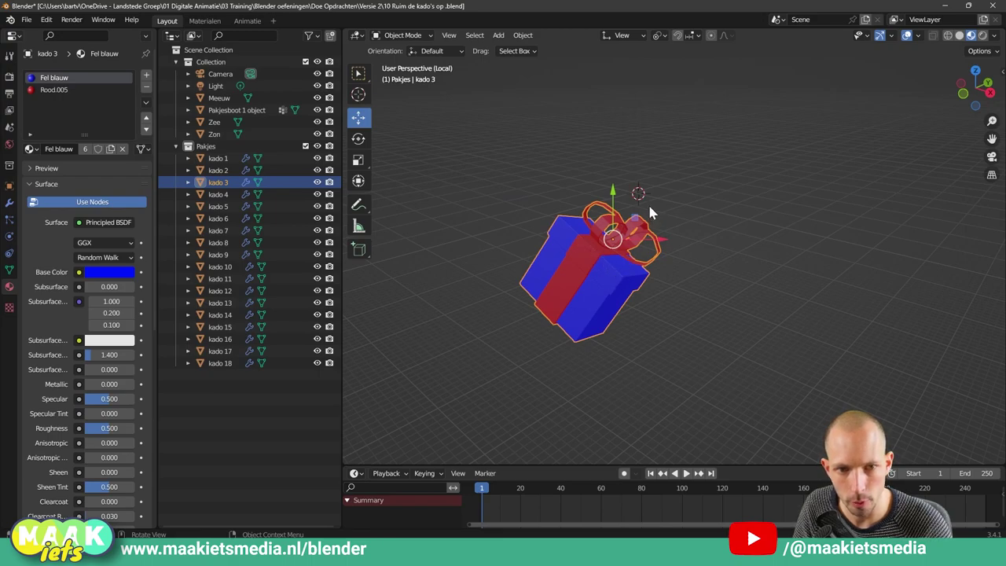
mouse_move(686, 198)
middle_down()
mouse_move(531, 180)
mouse_move(739, 188)
mouse_move(666, 244)
mouse_move(616, 214)
mouse_move(624, 176)
mouse_move(718, 171)
mouse_move(671, 182)
mouse_move(681, 197)
mouse_move(693, 193)
mouse_move(649, 208)
mouse_move(676, 186)
mouse_move(722, 180)
mouse_move(687, 175)
mouse_move(613, 116)
middle_up()
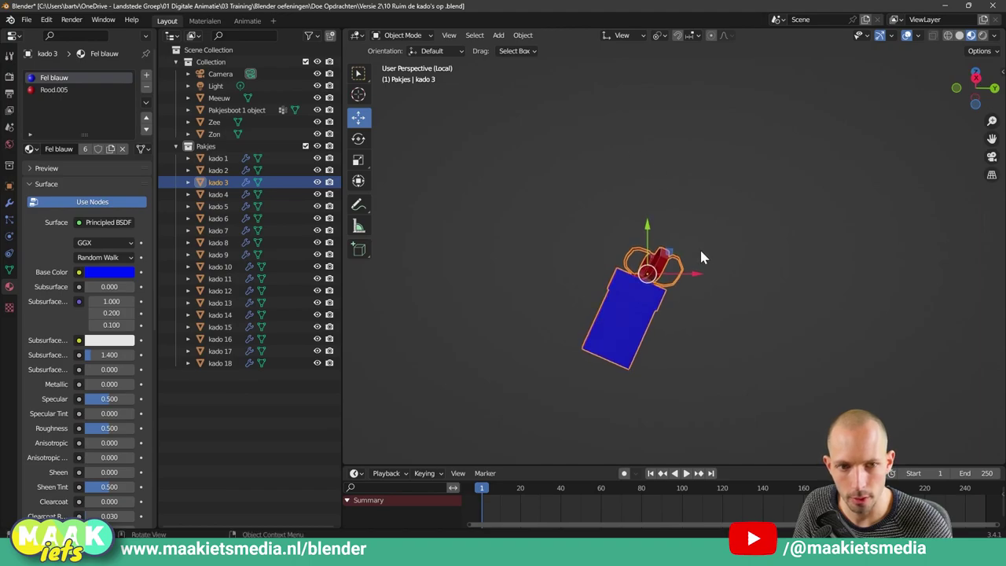
middle_drag(701, 257, 704, 260)
Step: Rotate kado 3 around the view axis (R, Z) to straighten it
key(r)
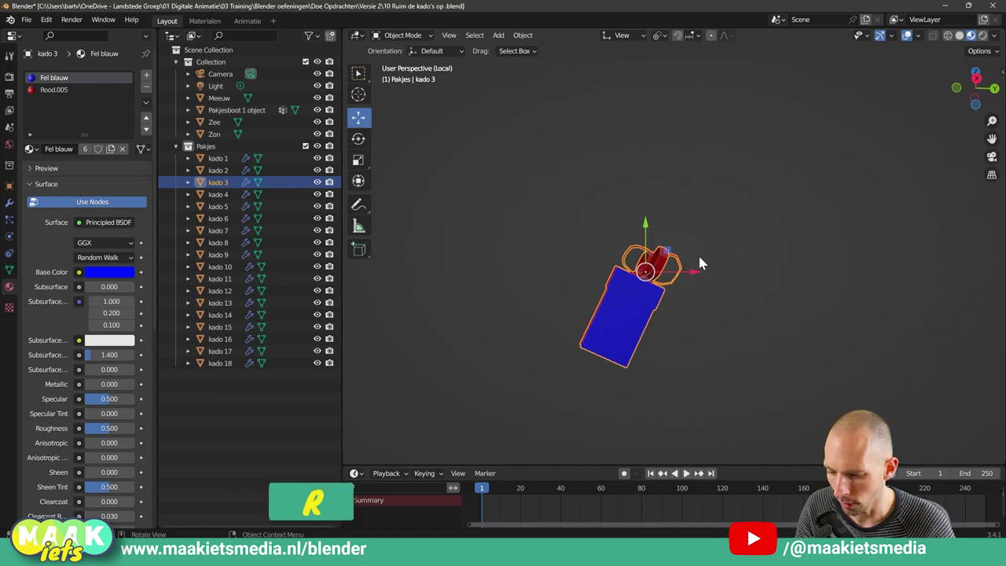
key(z)
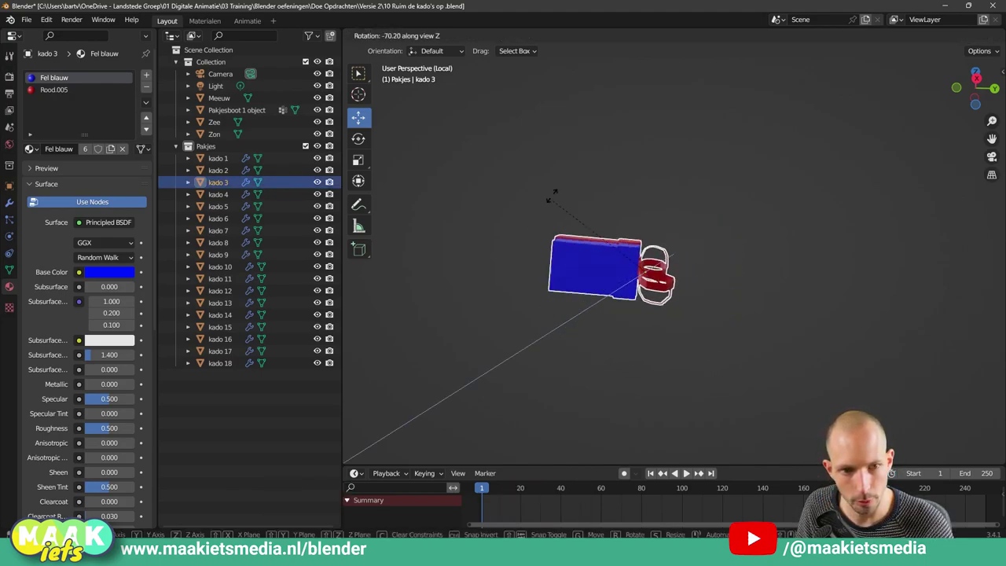
click(616, 285)
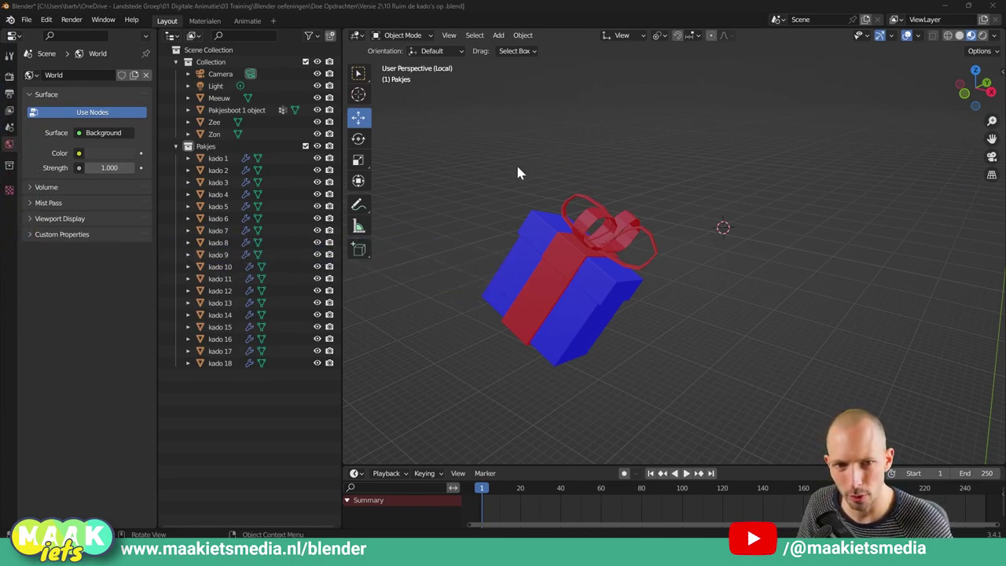
Step: Position the 3D cursor on the grid behind kado 3 using Shift+right-click
key(shift)
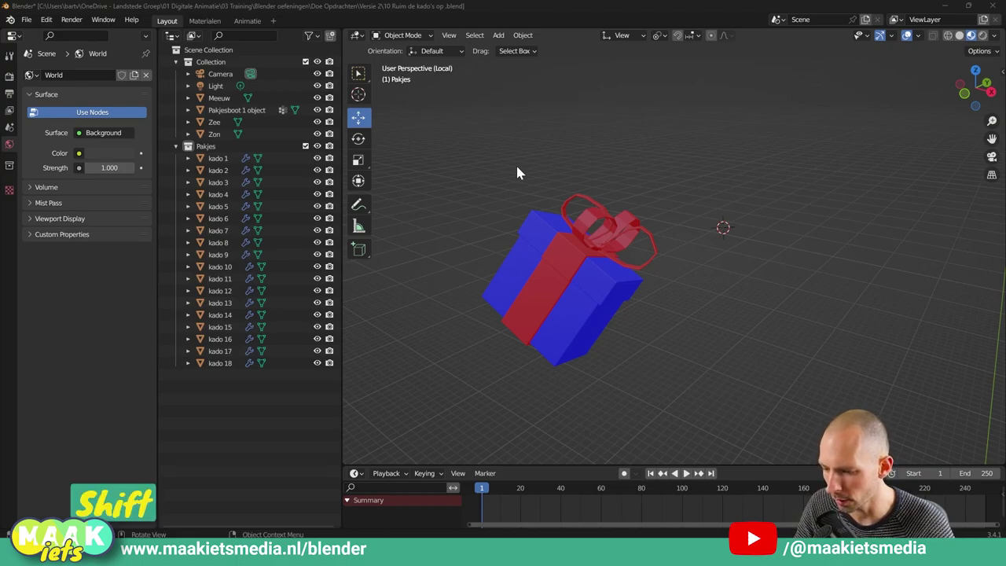
shift+middle_drag(518, 173, 517, 173)
shift+right_drag(482, 172, 518, 132)
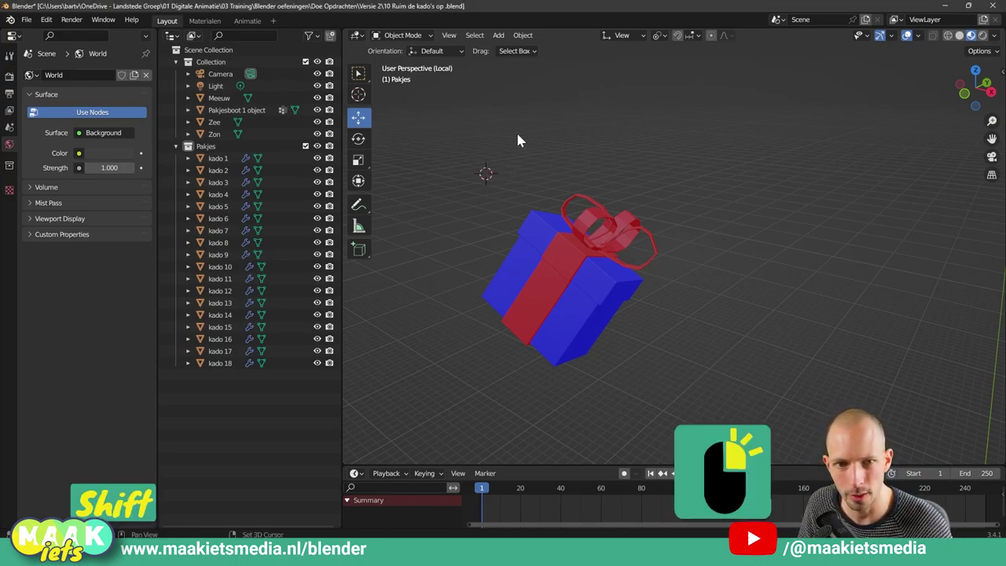
shift+right_click(770, 203)
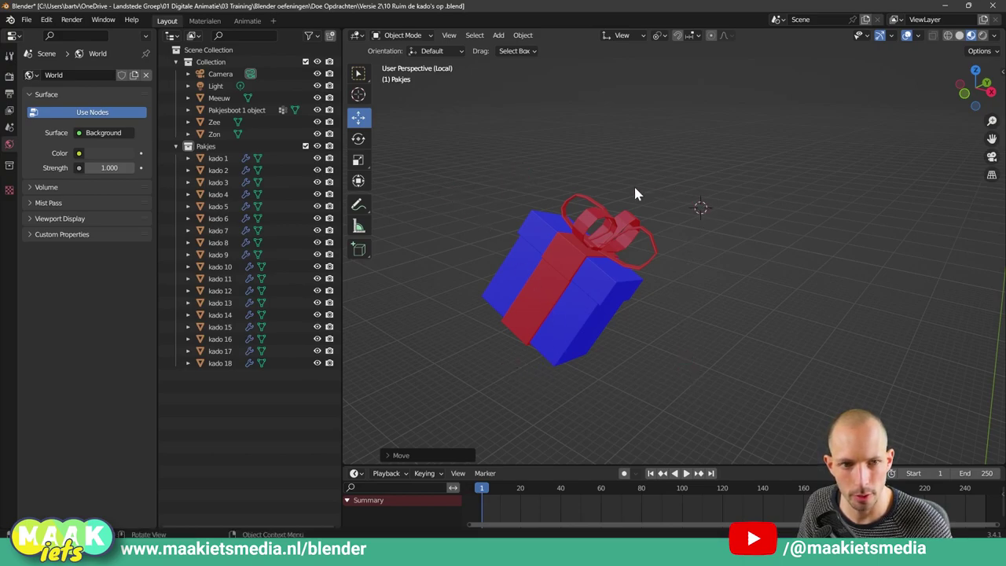
mouse_move(640, 196)
middle_down()
mouse_move(700, 196)
mouse_move(691, 206)
middle_up()
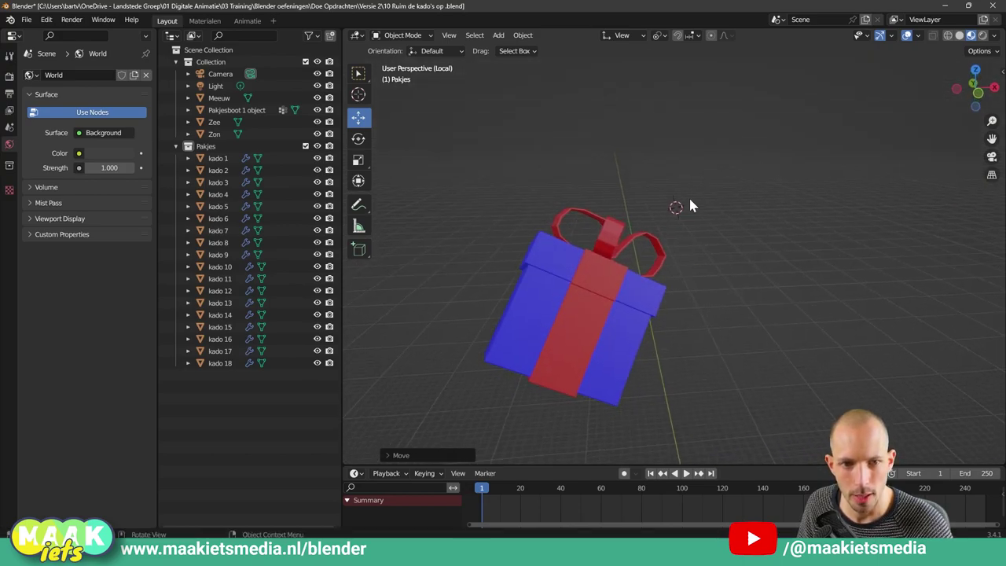
shift+right_click(550, 258)
mouse_move(620, 219)
middle_down()
mouse_move(562, 246)
mouse_move(555, 235)
mouse_move(612, 201)
mouse_move(579, 210)
middle_up()
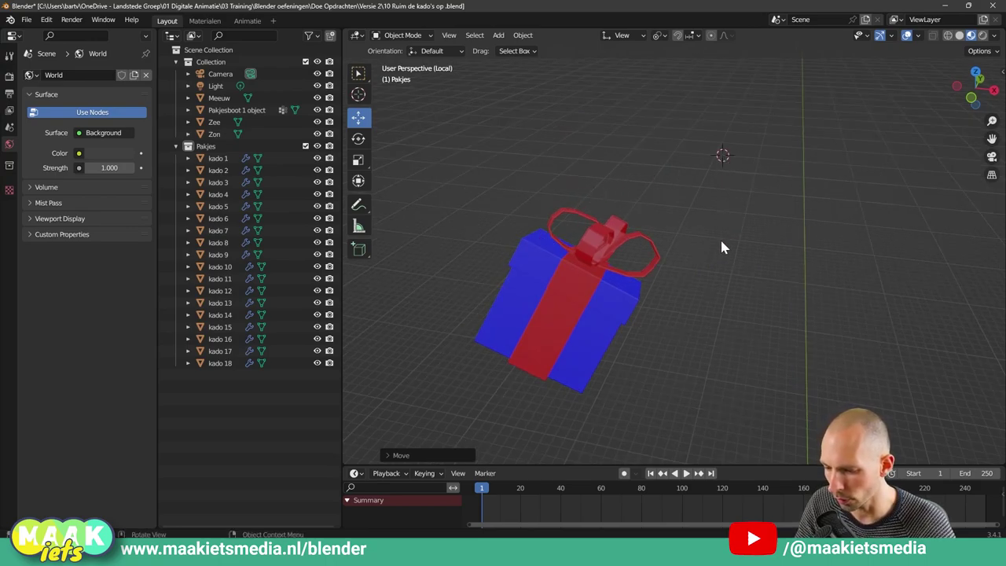
key(shift+a)
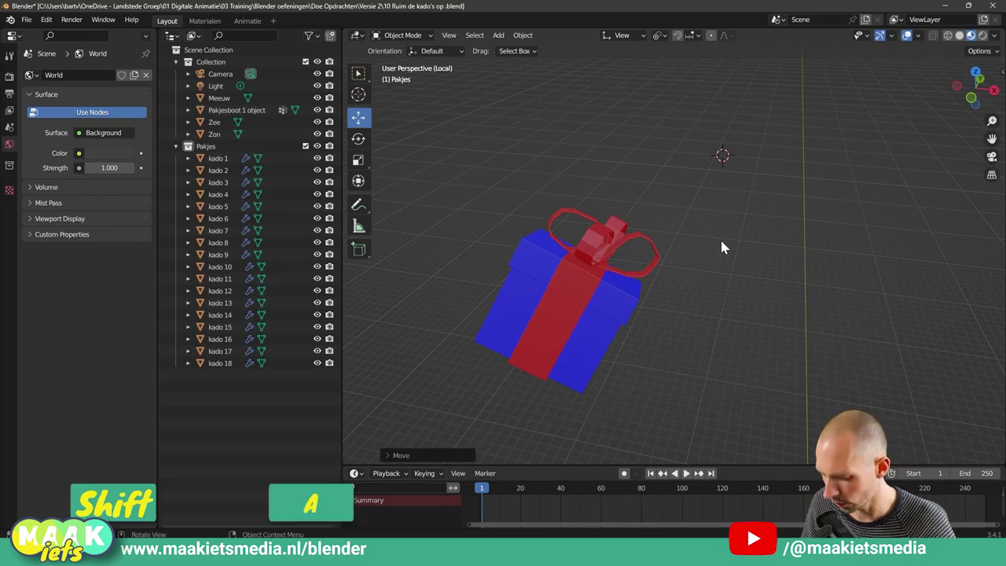
click(771, 354)
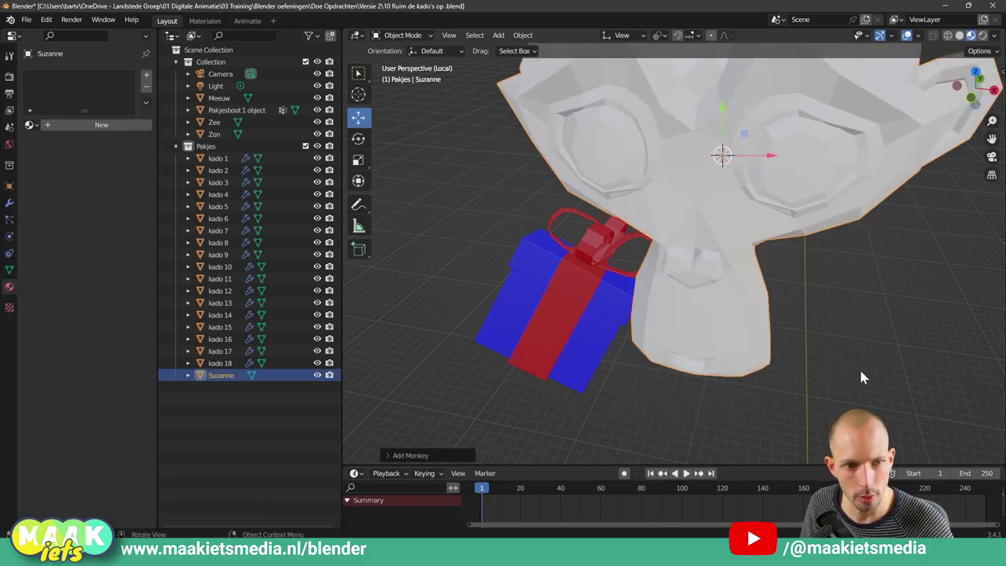
key(s)
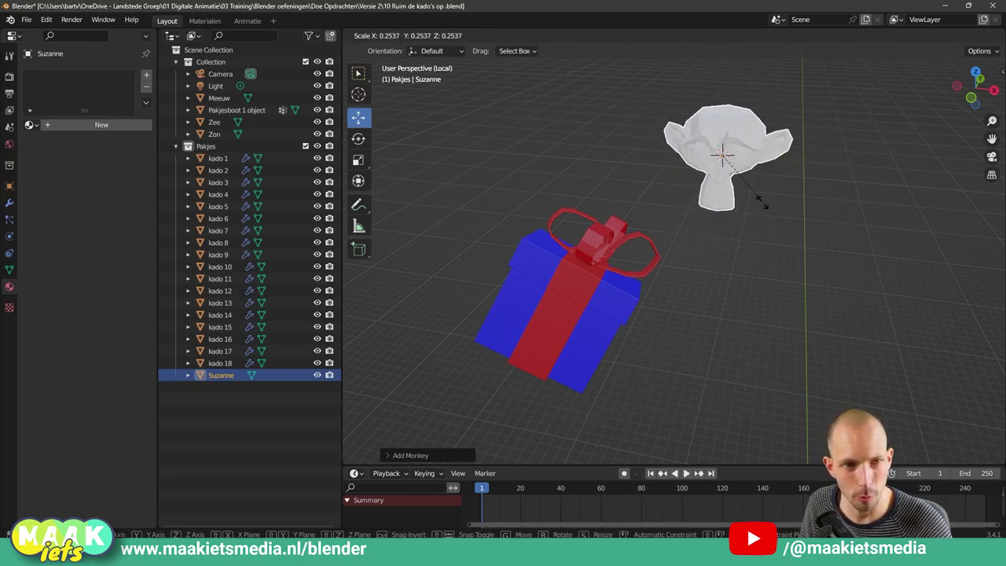
click(766, 228)
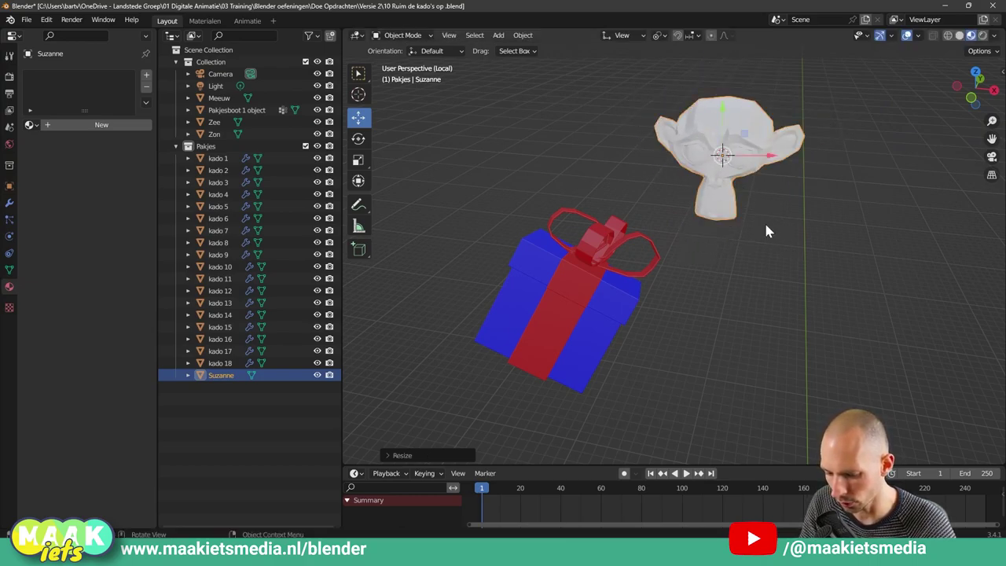
key(x)
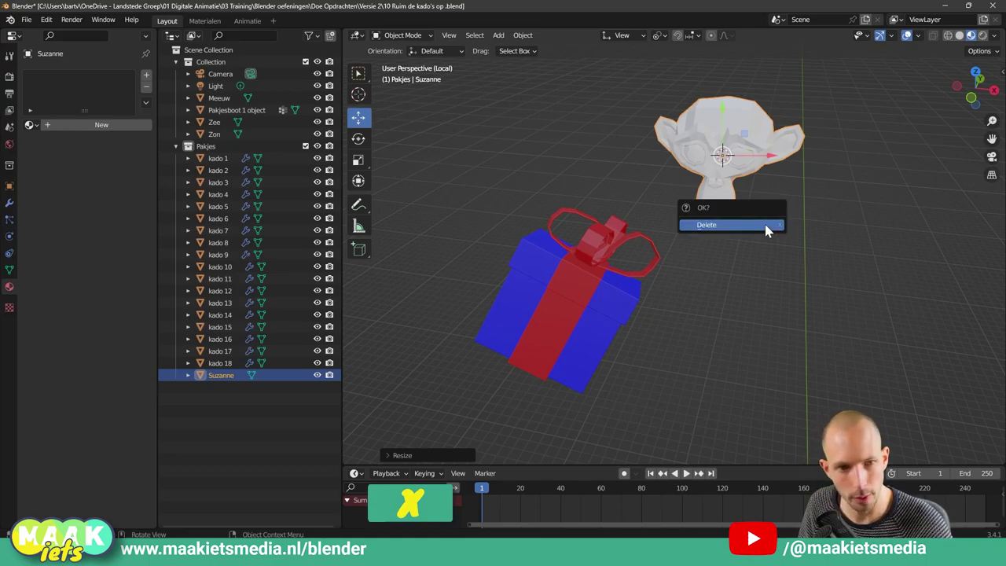
click(764, 225)
mouse_move(709, 241)
middle_down()
mouse_move(655, 218)
mouse_move(748, 219)
mouse_move(714, 248)
mouse_move(722, 237)
middle_up()
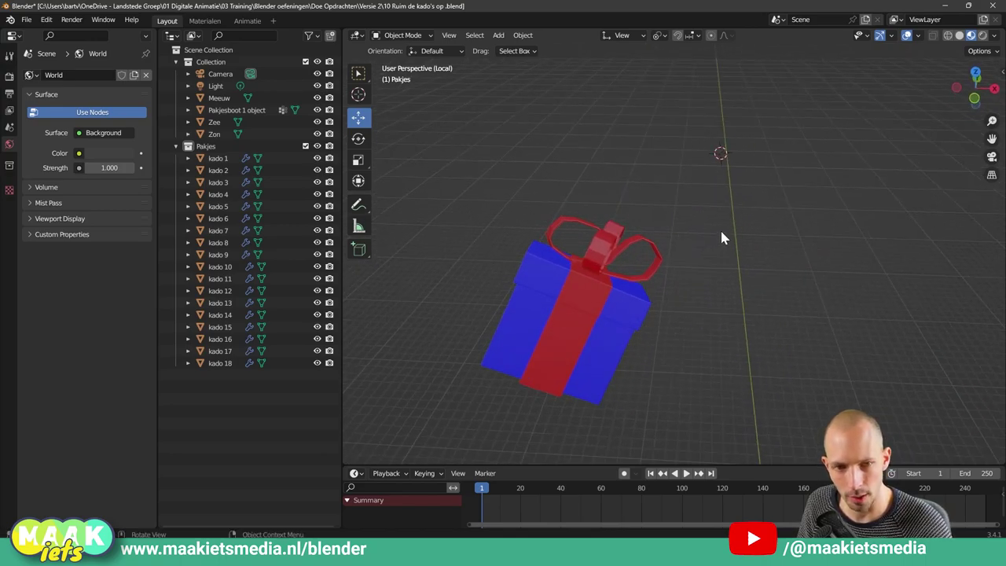
Step: Snap the 3D cursor to the gift's bow, then onto the grid beside it
shift+right_click(512, 201)
shift+right_click(603, 176)
shift+right_click(608, 246)
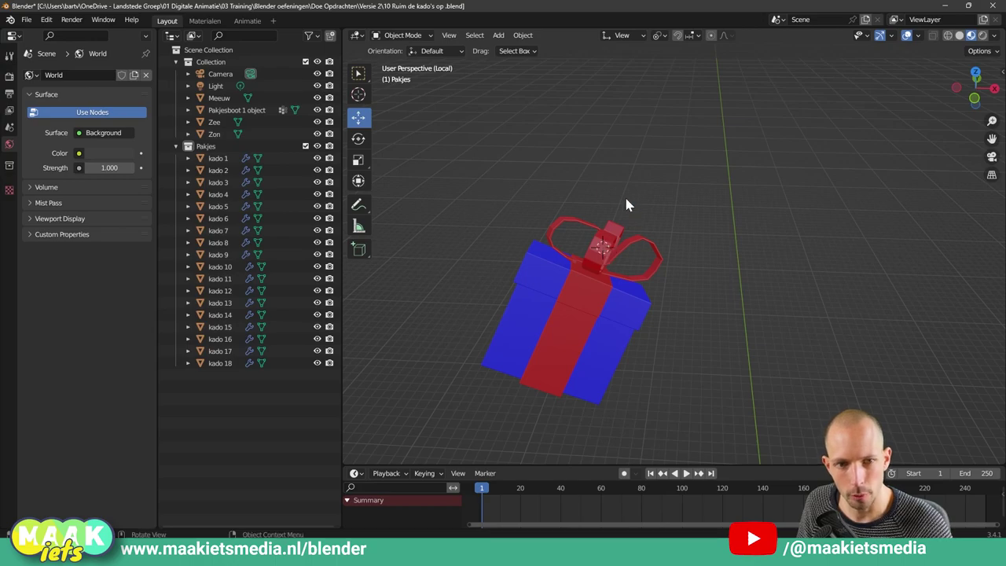
mouse_move(623, 194)
middle_down()
mouse_move(597, 198)
mouse_move(634, 197)
mouse_move(613, 198)
middle_up()
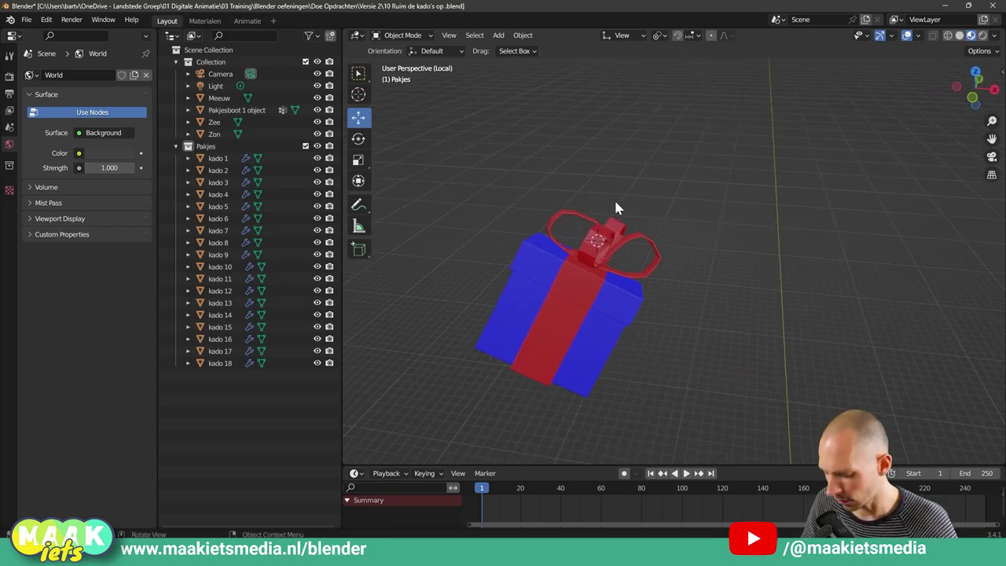
scroll(593, 195, up, 4)
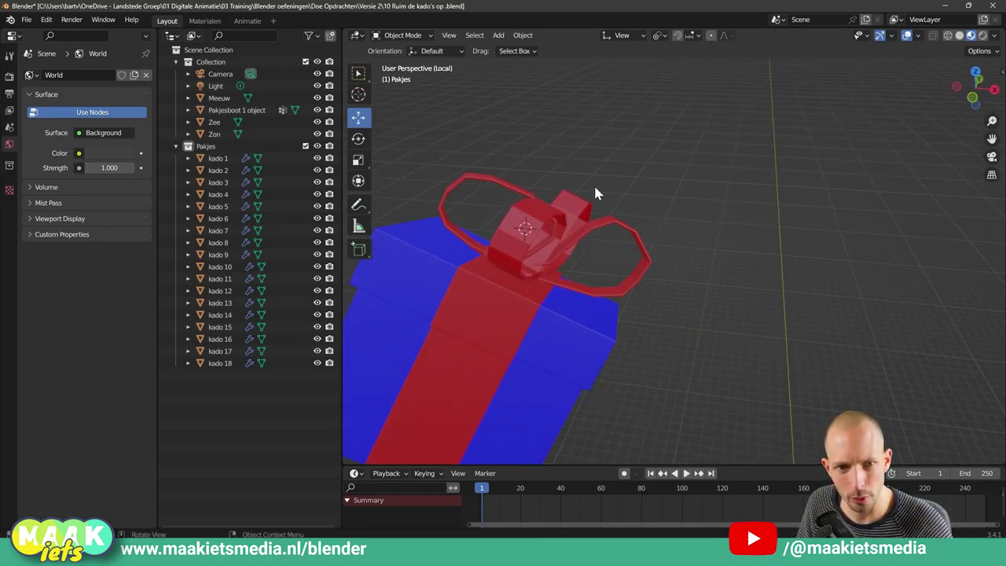
shift+right_click(694, 246)
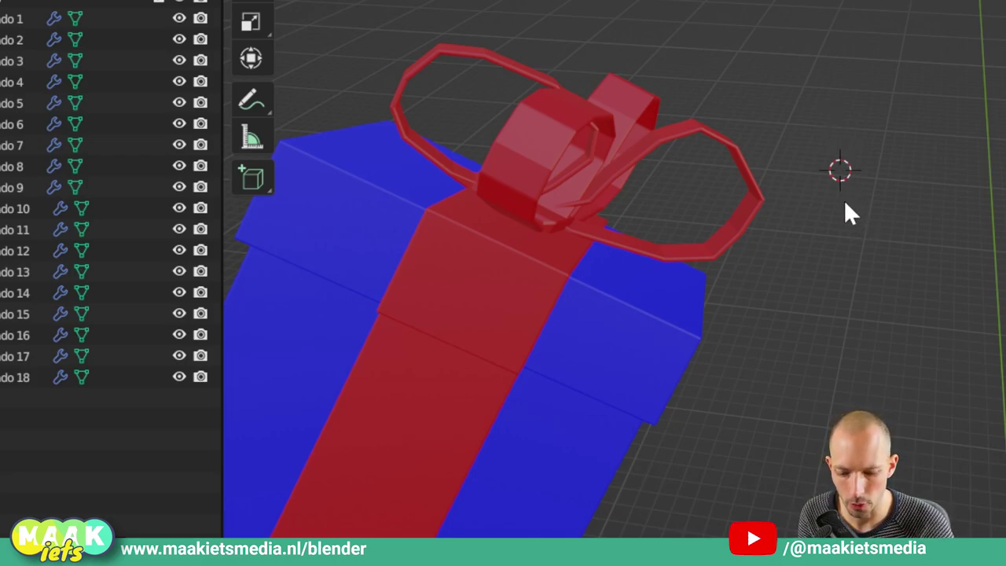
Step: Sketch explanatory axis lines over the view, then clear them
drag(833, 34, 845, 315)
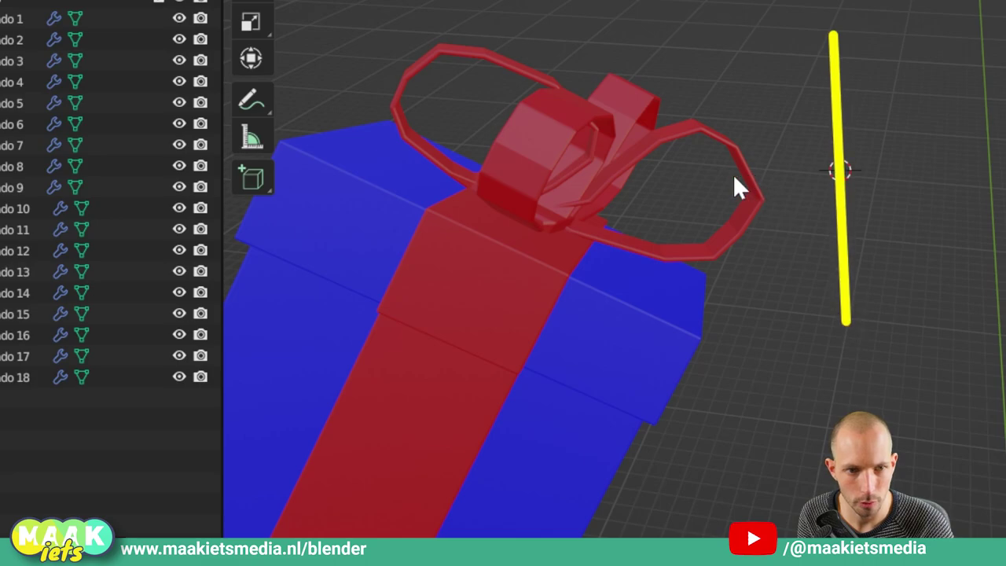
drag(684, 171, 980, 168)
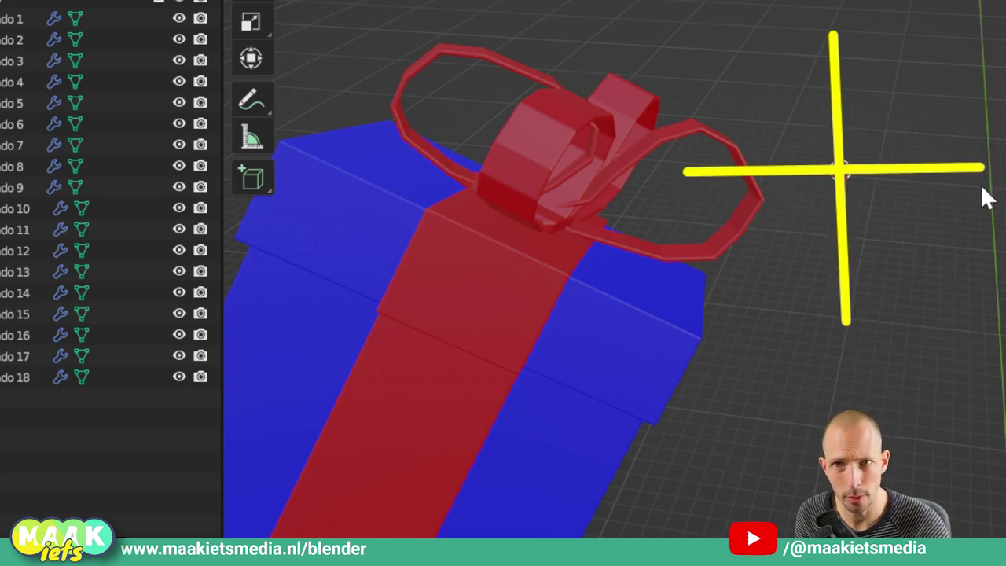
key(Escape)
middle_drag(953, 170, 907, 200)
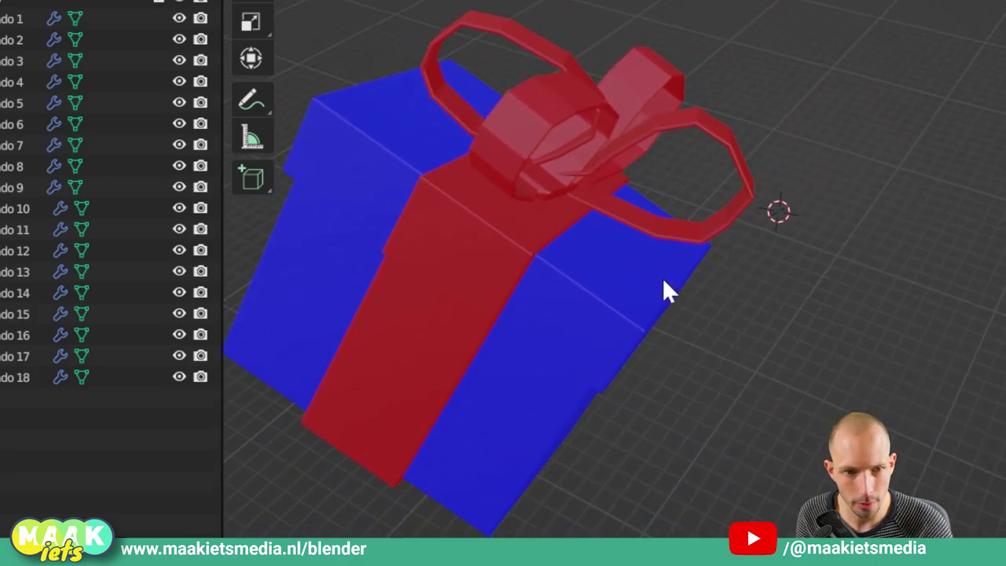
mouse_move(664, 283)
mouse_down()
mouse_move(775, 234)
mouse_move(902, 128)
mouse_up()
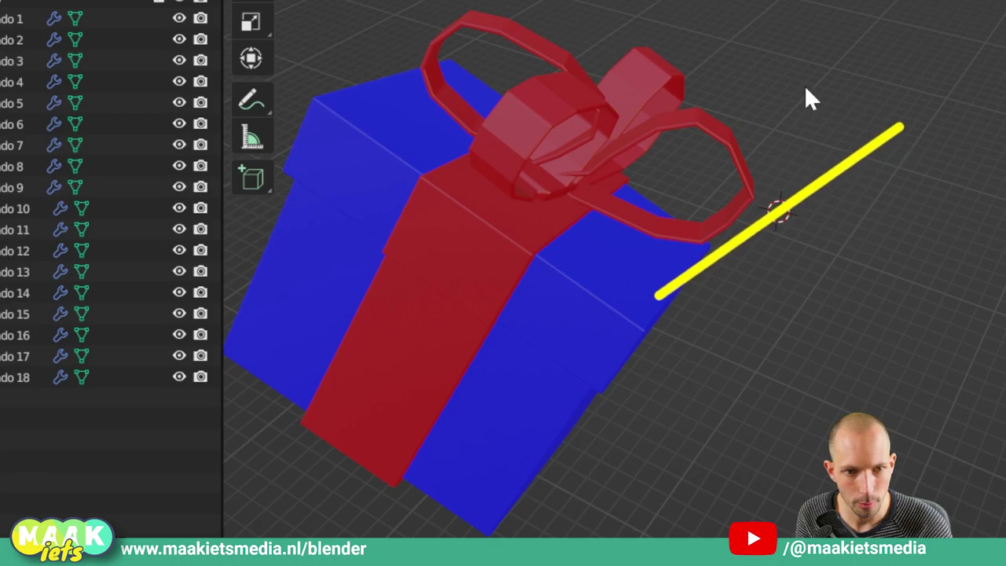
drag(805, 88, 756, 336)
drag(668, 174, 897, 244)
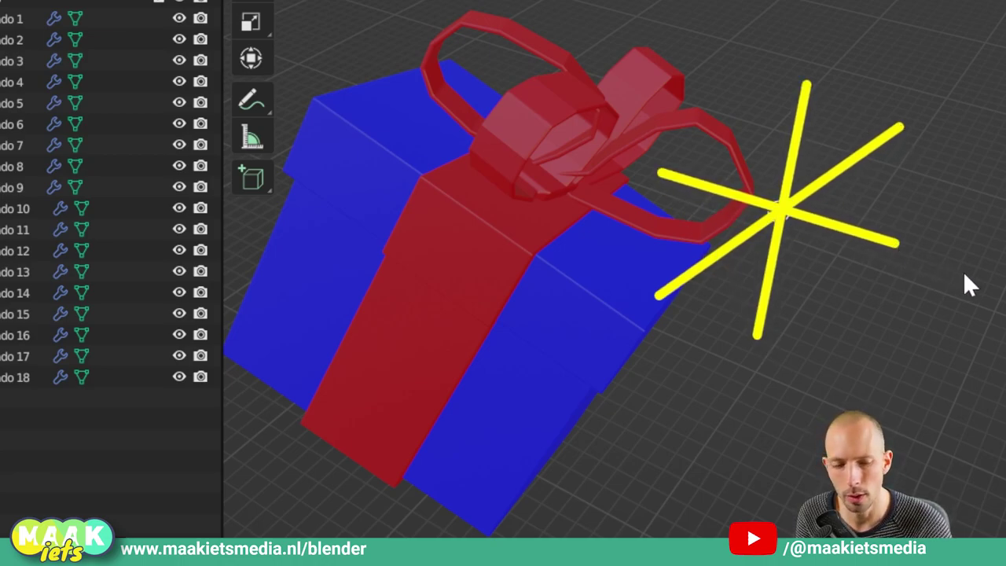
key(Escape)
Step: Place the 3D cursor in empty space above and right of kado 3
scroll(911, 267, down, 2)
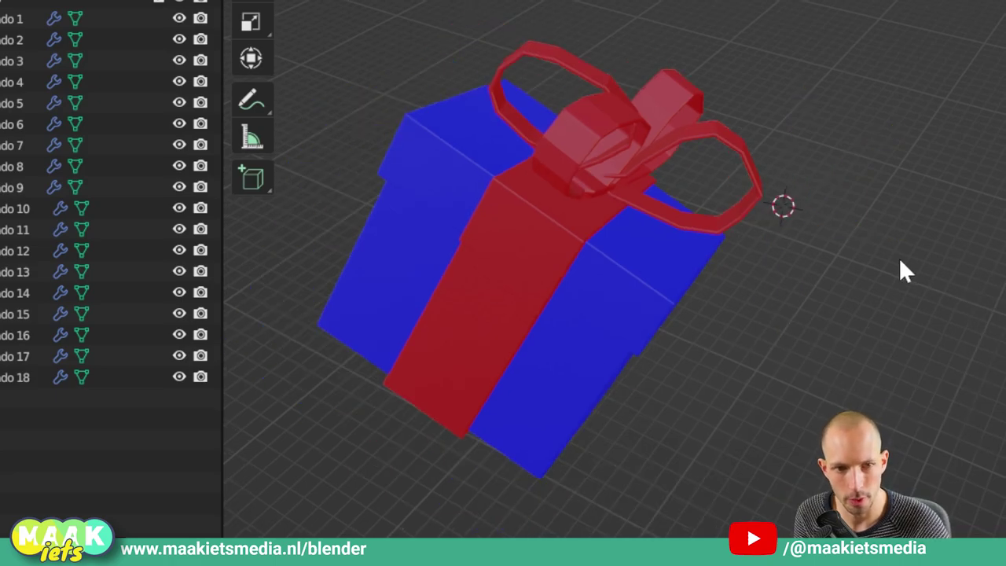
mouse_move(898, 260)
middle_down()
mouse_move(790, 224)
mouse_move(771, 199)
mouse_move(941, 181)
mouse_move(944, 190)
mouse_move(883, 197)
mouse_move(930, 209)
mouse_move(877, 213)
mouse_move(907, 207)
middle_up()
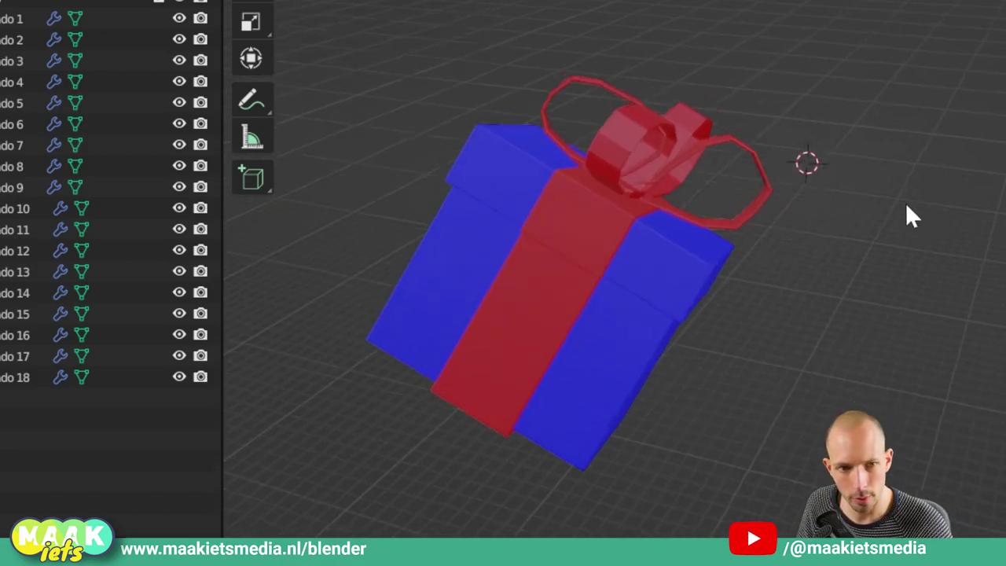
shift+right_click(868, 100)
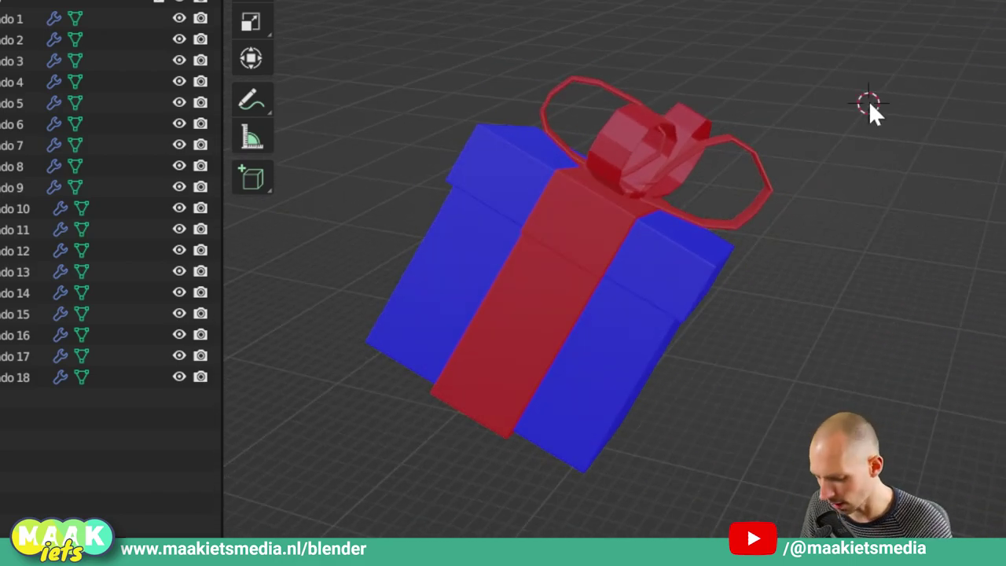
mouse_move(899, 55)
middle_down()
mouse_move(797, 83)
mouse_move(681, 49)
mouse_move(849, 23)
mouse_move(911, 40)
mouse_move(835, 130)
mouse_move(724, 153)
middle_up()
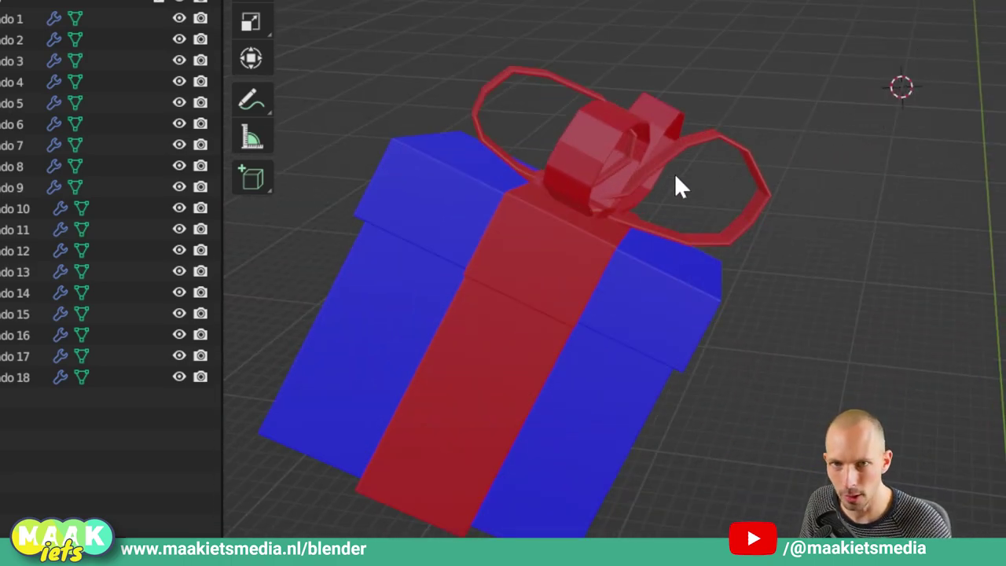
Step: Select all parts of the kado 3 gift and show the Transform Orientation pie menu, then dismiss it
key(a)
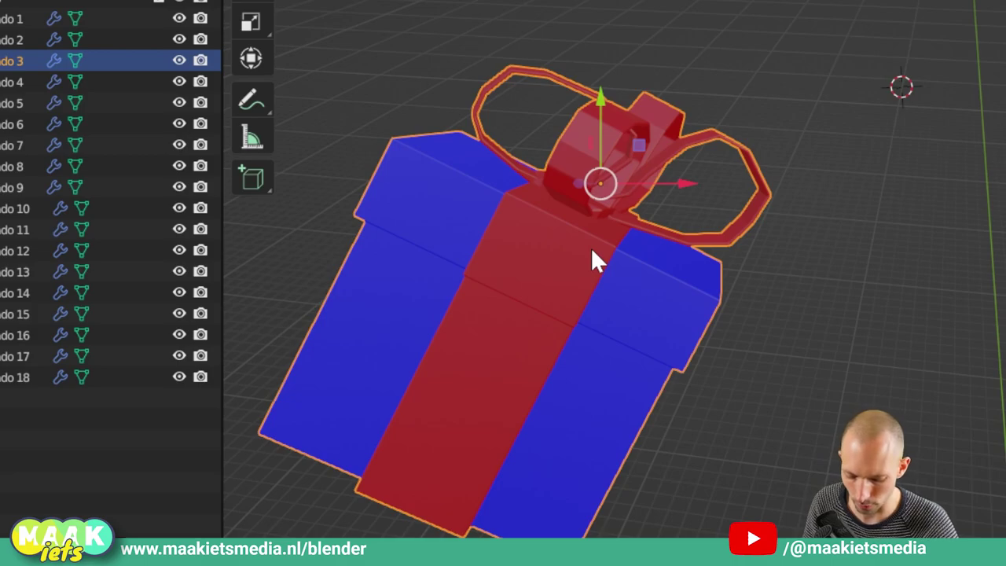
key(comma)
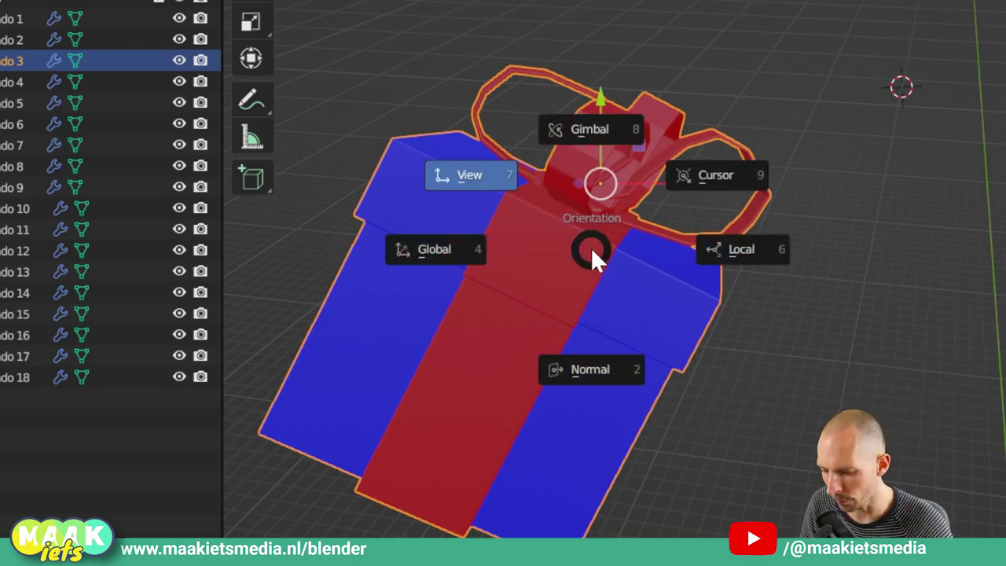
click(590, 247)
key(comma)
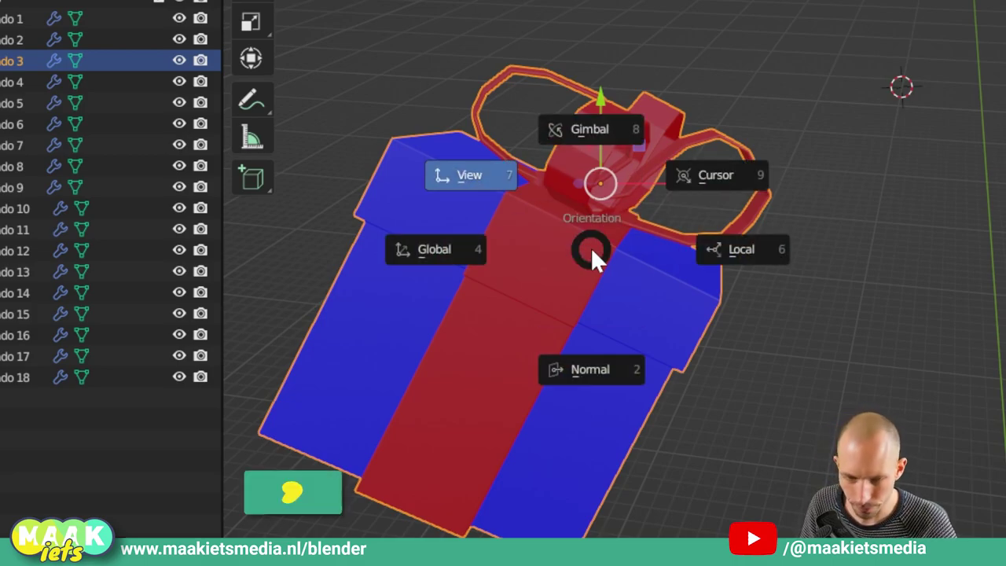
click(702, 176)
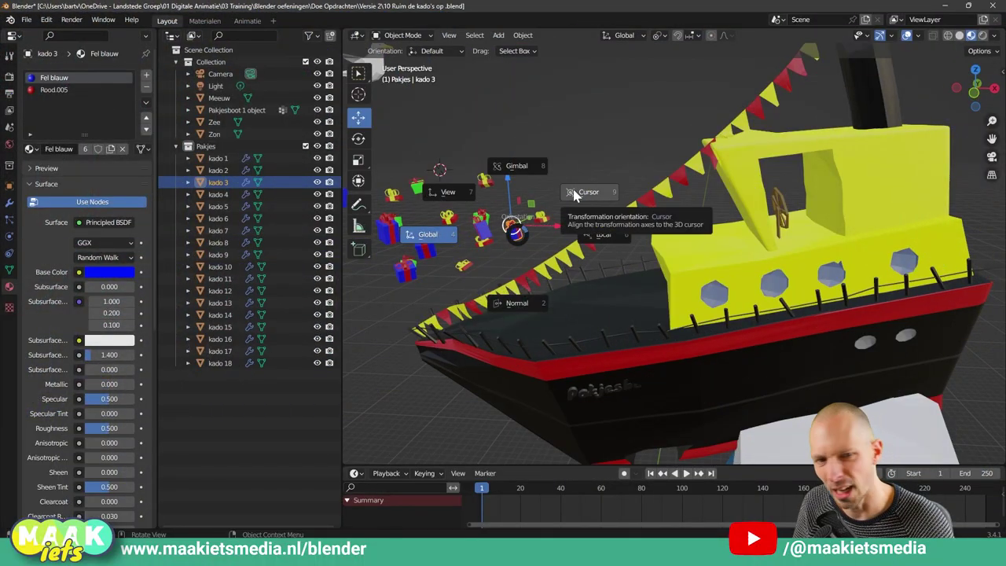
Step: Add several custom transform orientations from kado 3 in the header orientation list
click(451, 239)
click(643, 38)
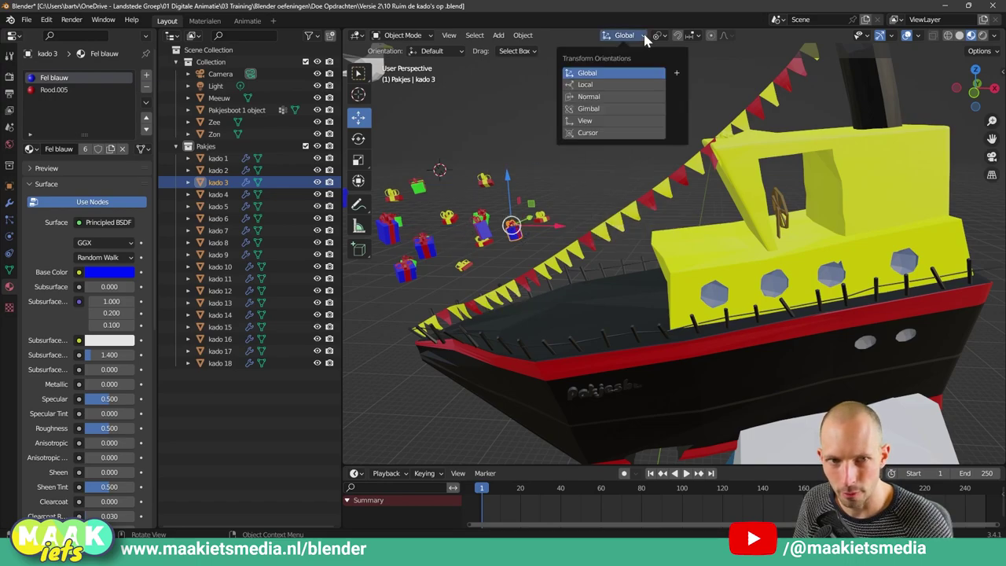
click(676, 73)
click(676, 72)
click(676, 72)
click(676, 73)
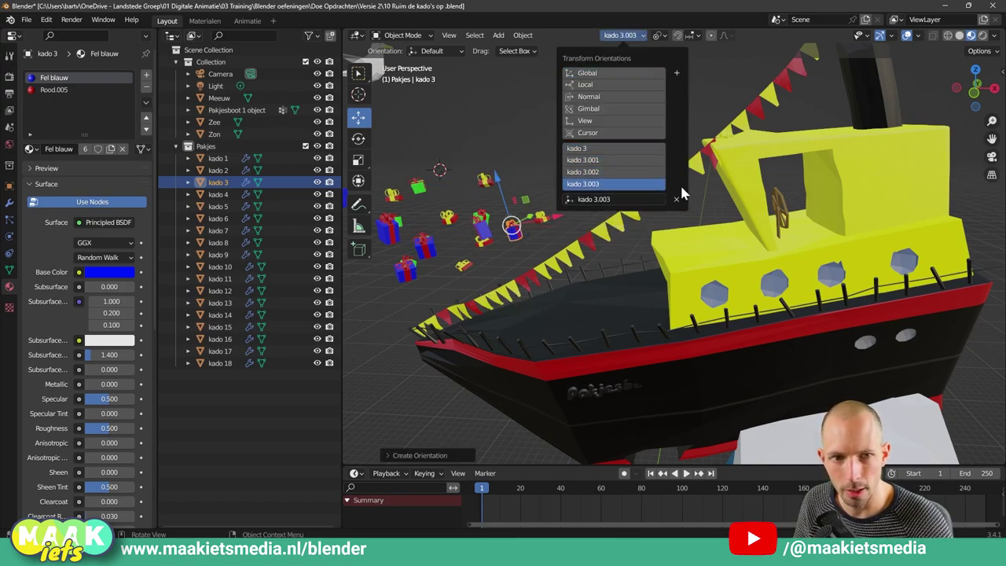
Step: Delete the kado 3.003, 3.002, 3.001 and kado 3 orientations so Global returns
click(676, 199)
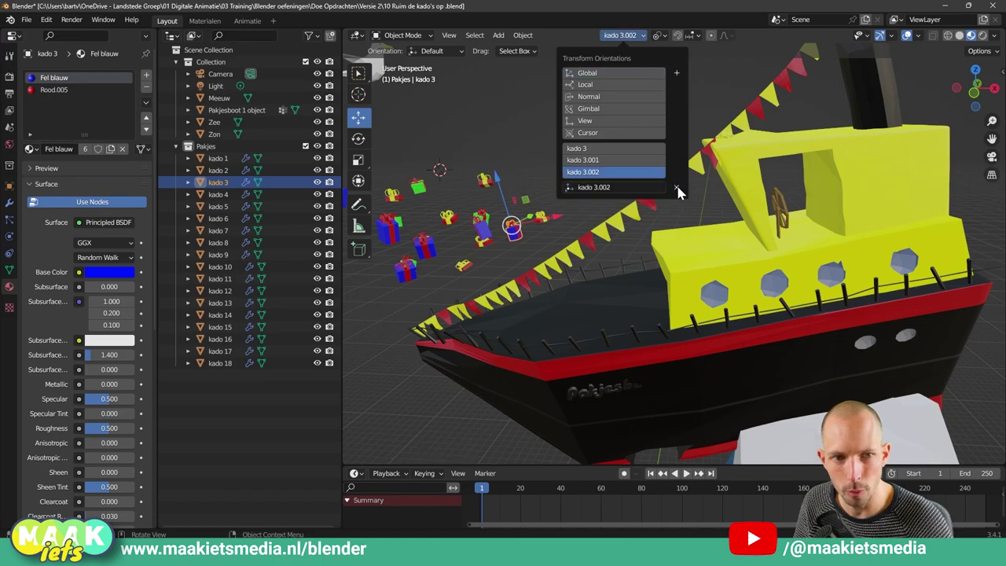
click(677, 187)
click(677, 175)
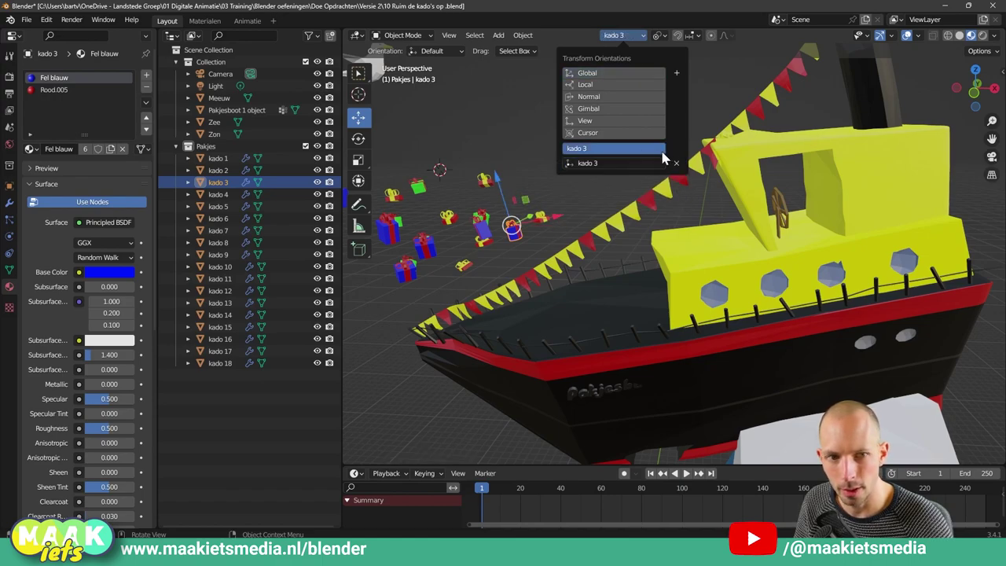
click(676, 162)
mouse_move(515, 228)
middle_down()
mouse_move(573, 236)
mouse_move(611, 270)
mouse_move(563, 266)
middle_up()
scroll(535, 234, down, 3)
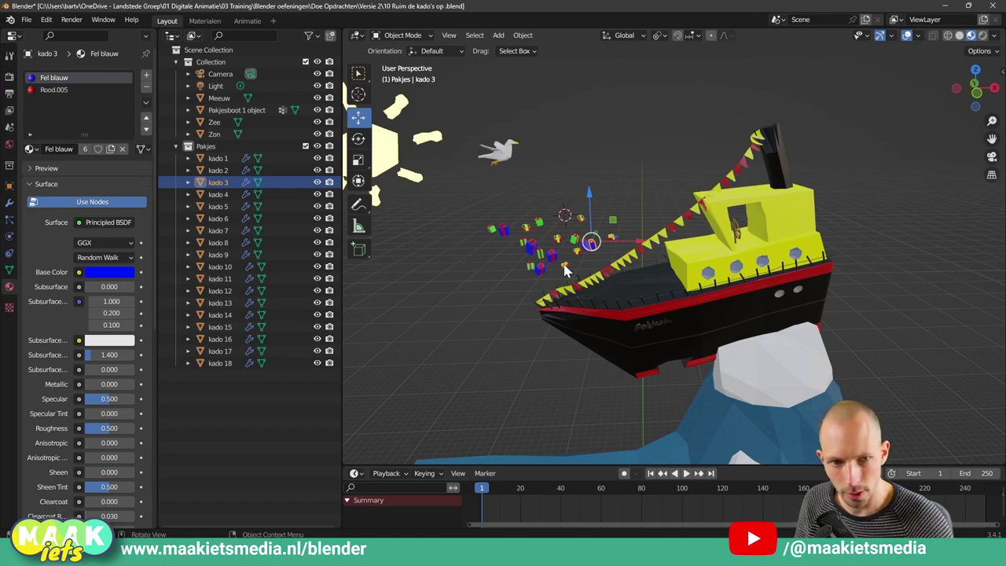
Step: Zoom in on the gifts from a higher angle and deselect kado 3
scroll(565, 270, up, 2)
scroll(565, 267, up, 2)
middle_drag(566, 265, 595, 260)
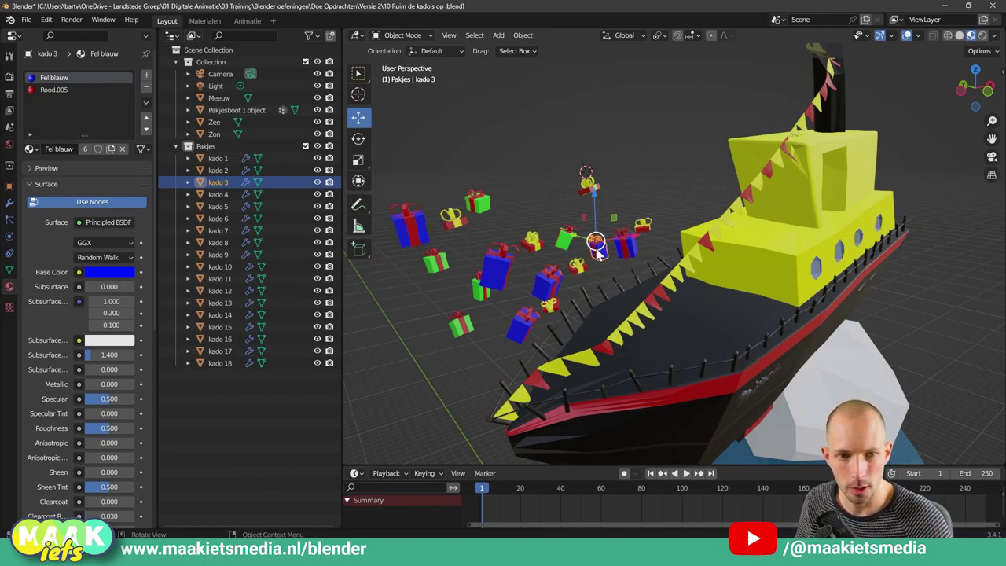
mouse_move(595, 257)
middle_down()
mouse_move(590, 180)
mouse_move(609, 178)
middle_up()
scroll(554, 203, up, 3)
scroll(608, 177, up, 3)
click(565, 180)
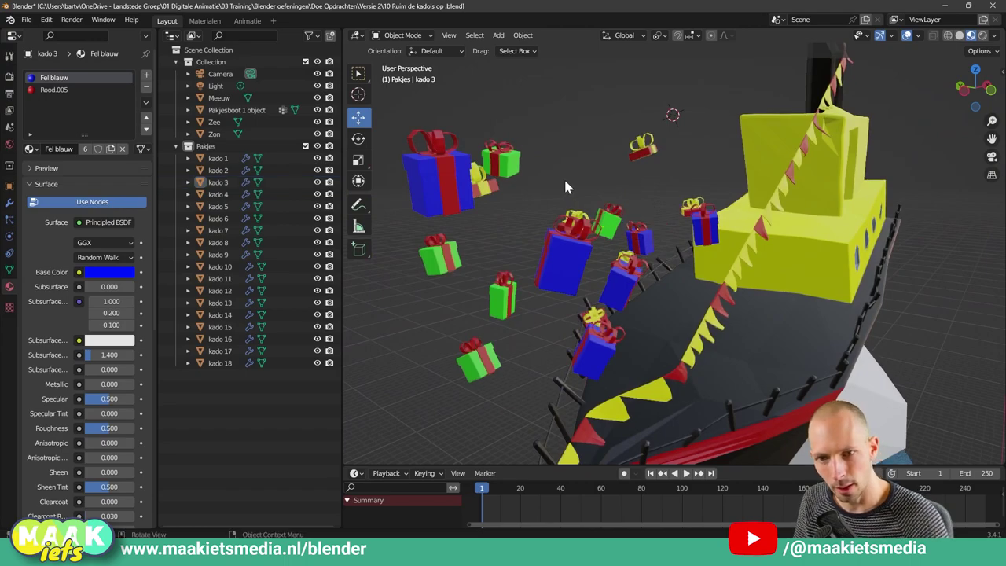
Step: Orbit to a side-on close view showing the spread-out gifts and the boat's bunting
scroll(565, 184, down, 2)
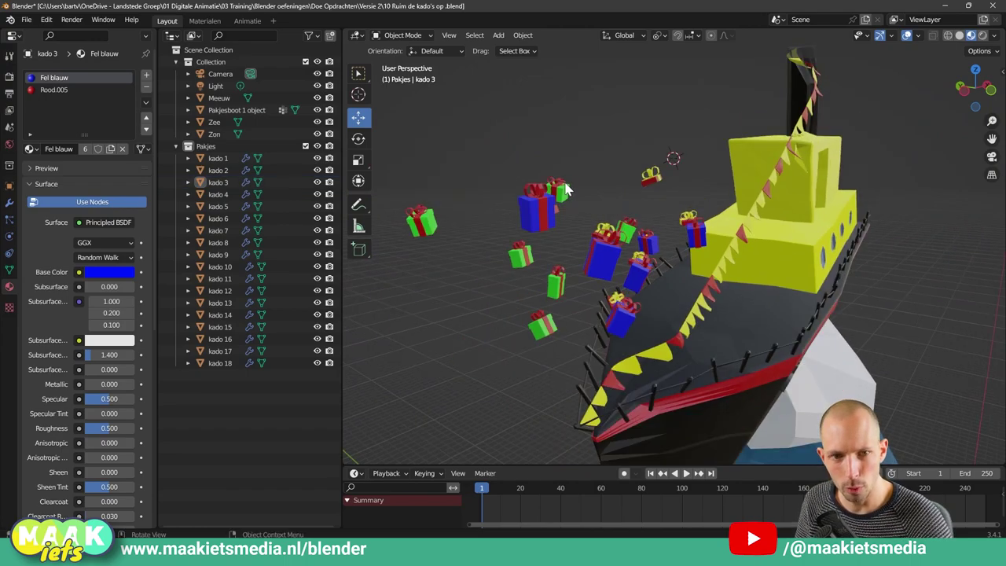
middle_drag(653, 262, 600, 259)
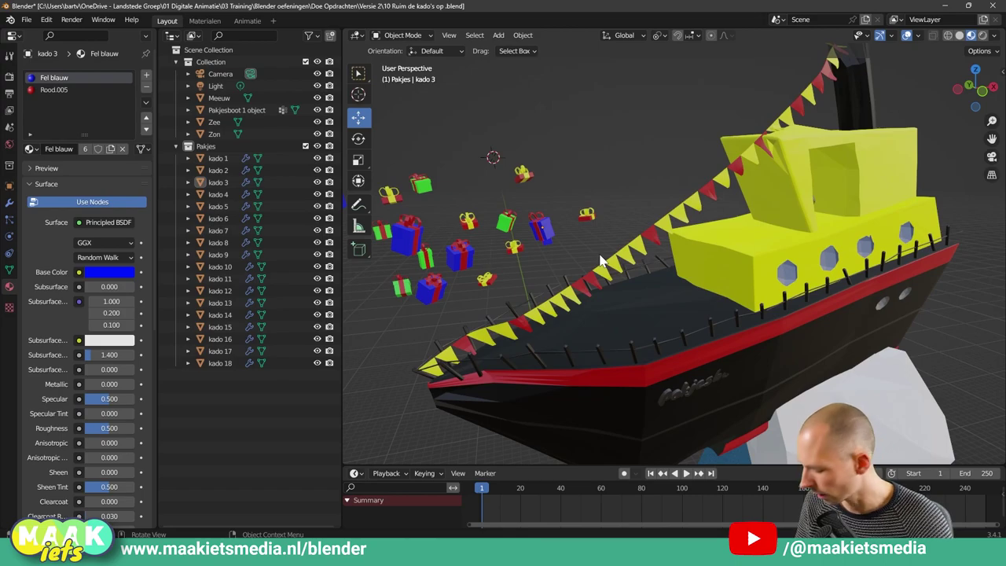
scroll(604, 260, up, 1)
scroll(584, 236, up, 1)
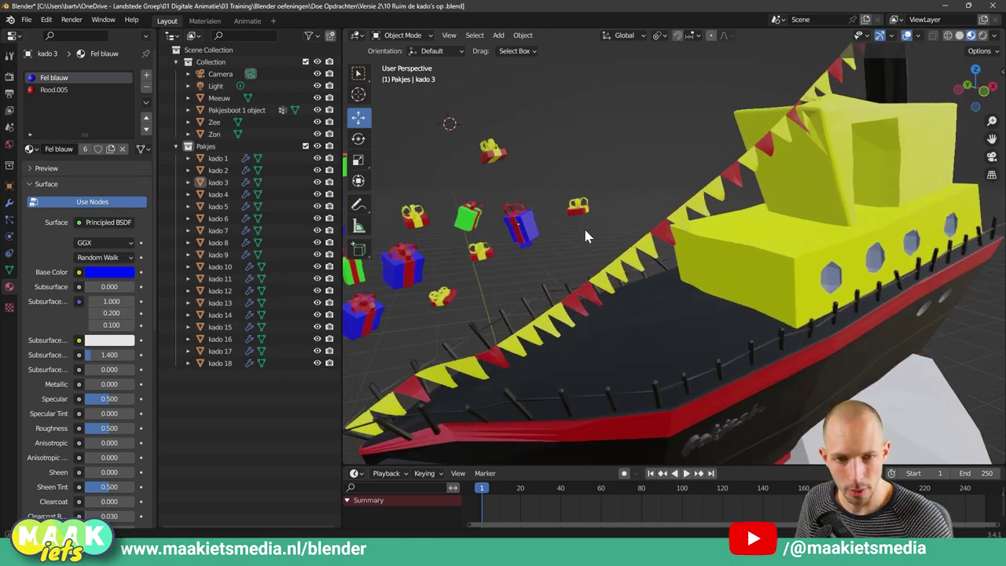
middle_drag(585, 235, 603, 227)
scroll(603, 228, up, 1)
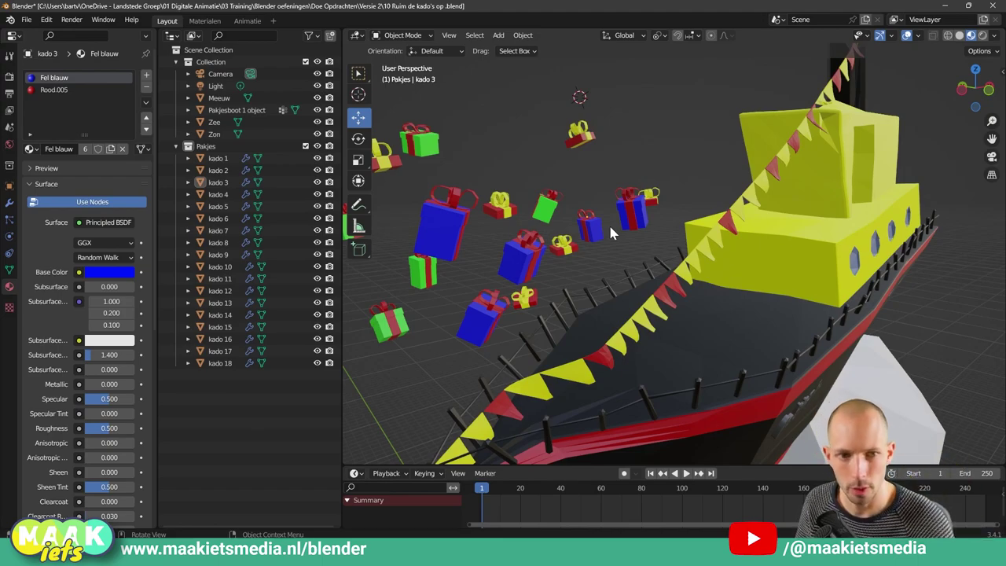
mouse_move(608, 222)
middle_down()
mouse_move(595, 191)
mouse_move(600, 203)
mouse_move(617, 198)
middle_up()
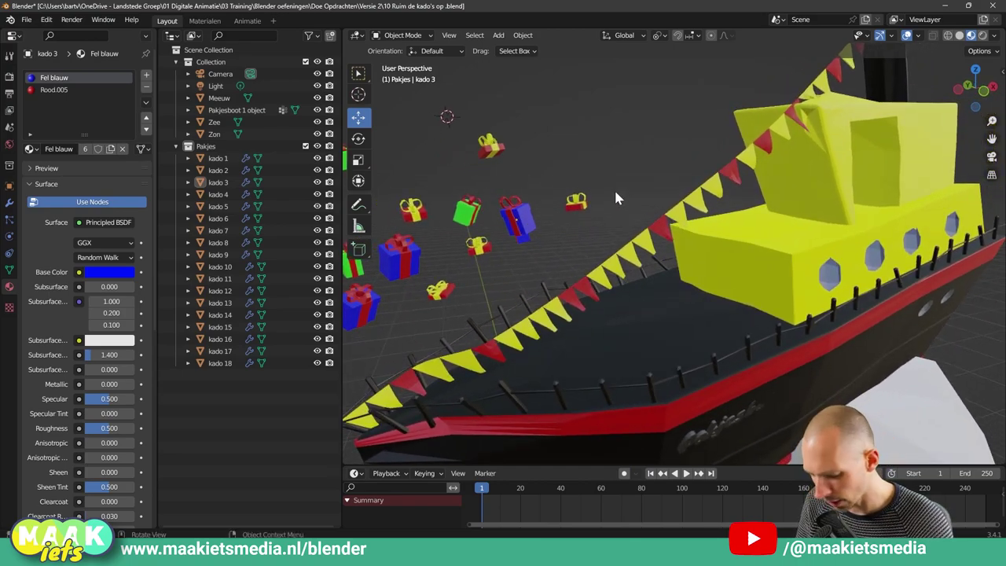
Step: Set the pivot point to Bounding Box Center, briefly trying 3D Cursor in between
key(period)
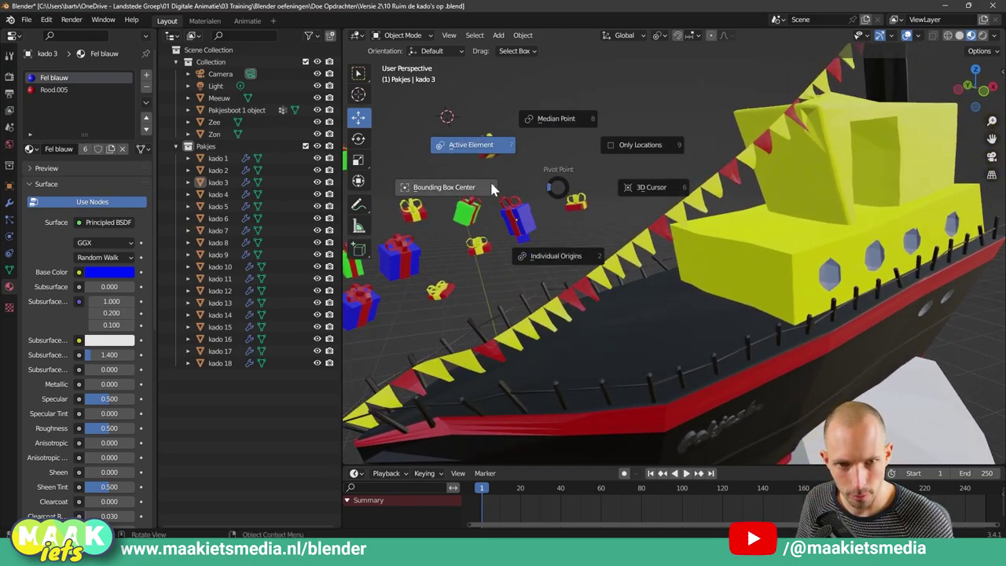
click(490, 179)
key(period)
click(490, 180)
key(period)
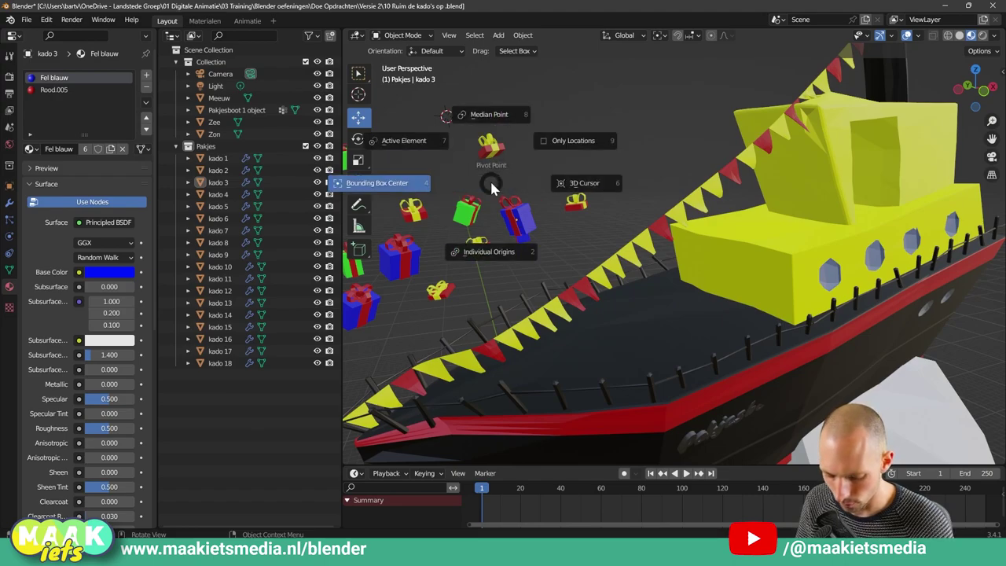
click(518, 187)
key(period)
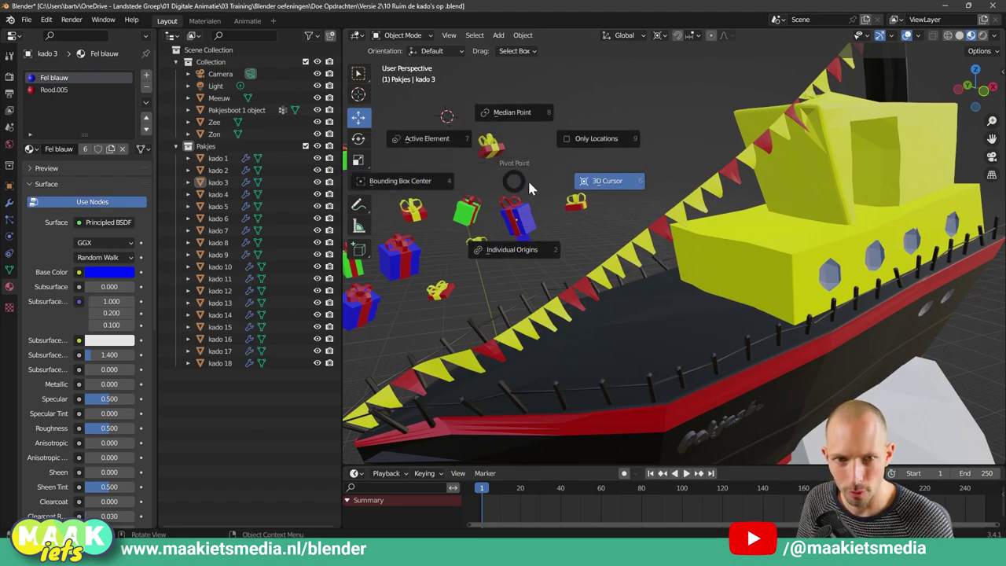
click(453, 176)
Step: Orbit and zoom out to see the whole boat with its gifts
middle_drag(504, 164, 572, 200)
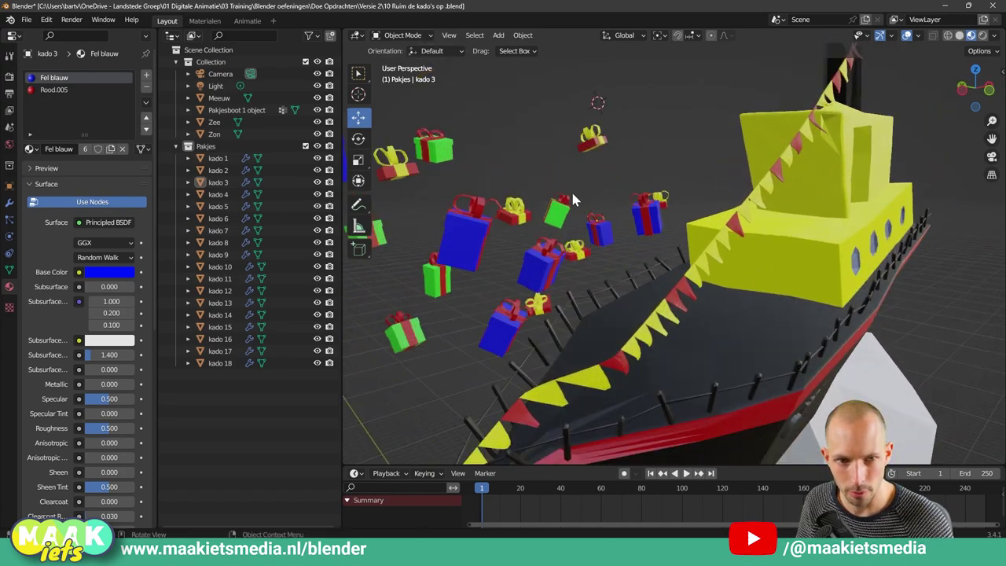
scroll(569, 193, down, 3)
scroll(566, 203, down, 2)
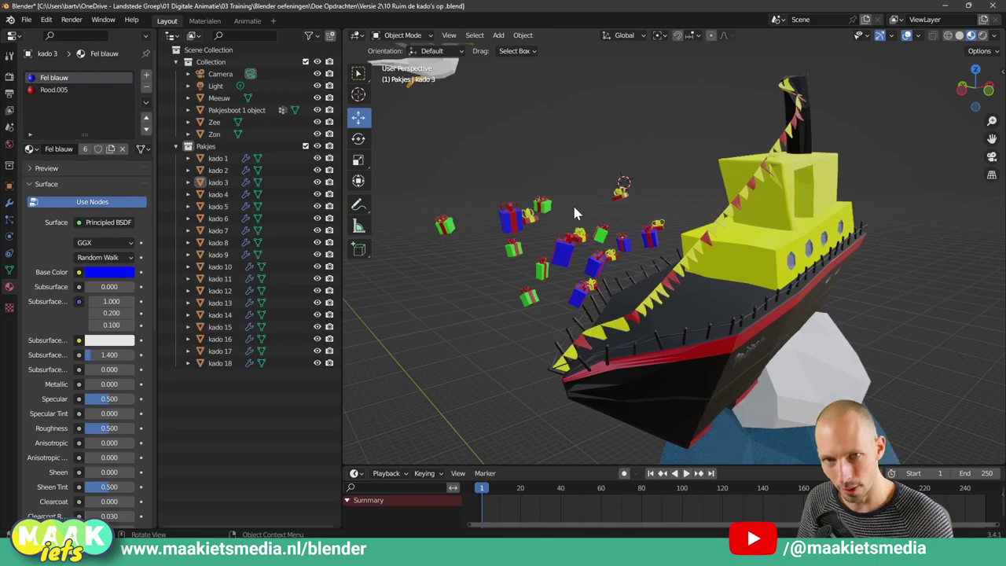